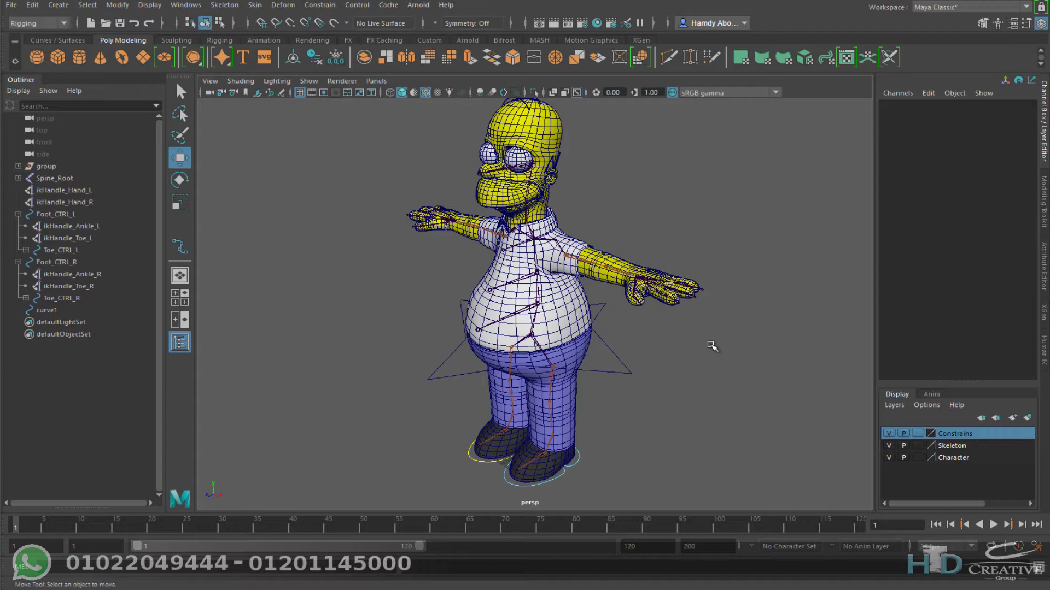
Orbit and zoom the perspective view in close on Homer's legs and feet.
mouse_move(683, 359)
left_mouse_down("alt")
mouse_move(595, 351)
mouse_move(700, 352)
mouse_move(596, 360)
mouse_move(642, 367)
left_mouse_up("alt")
scroll(678, 355, "up", 5)
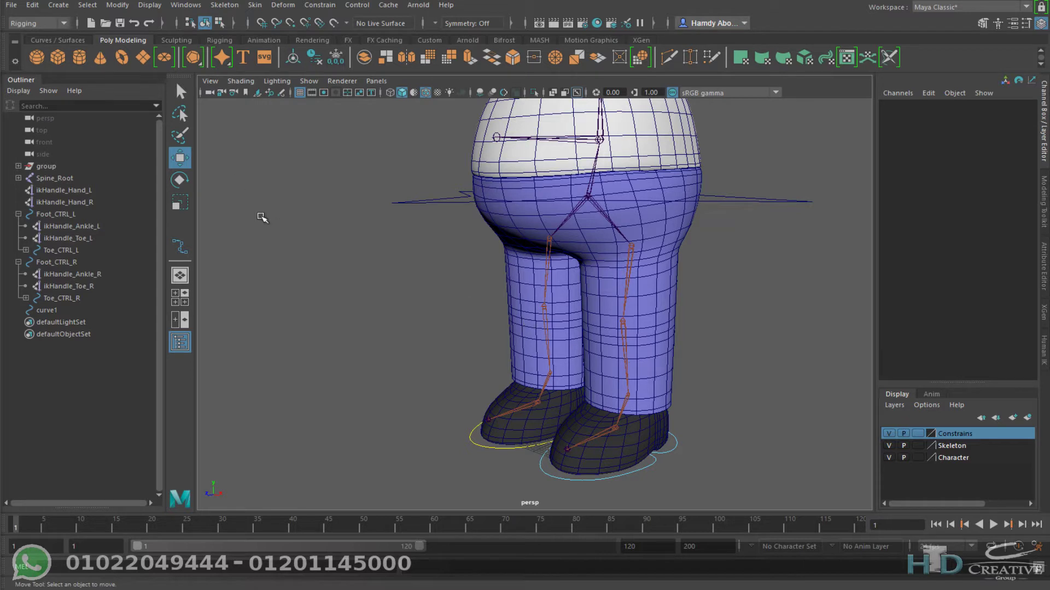
Create a locator from the Rigging shelf and move it sideways toward the knee.
left_click(219, 40)
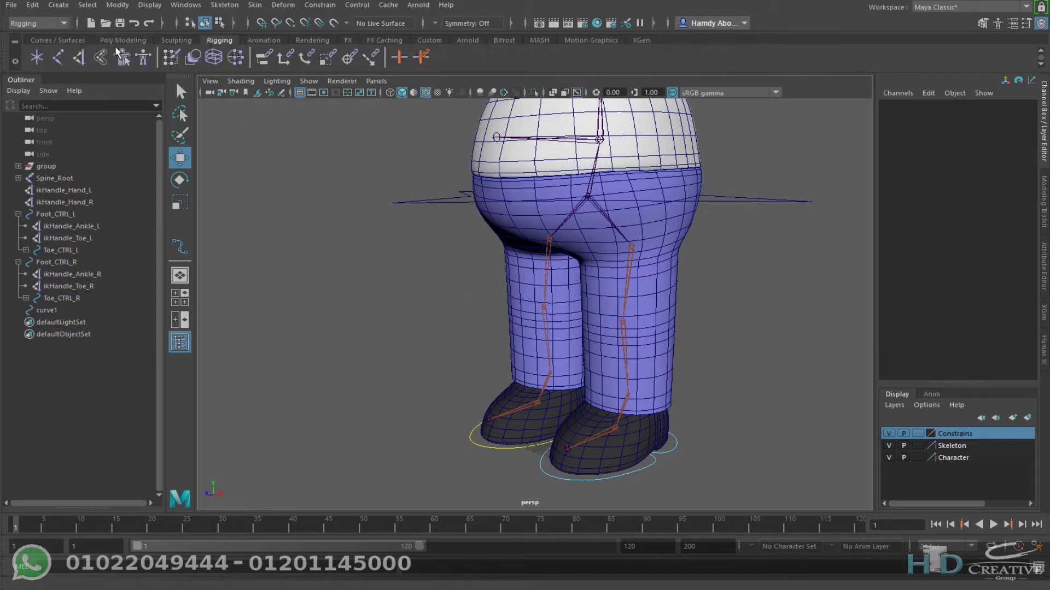
left_click(36, 57)
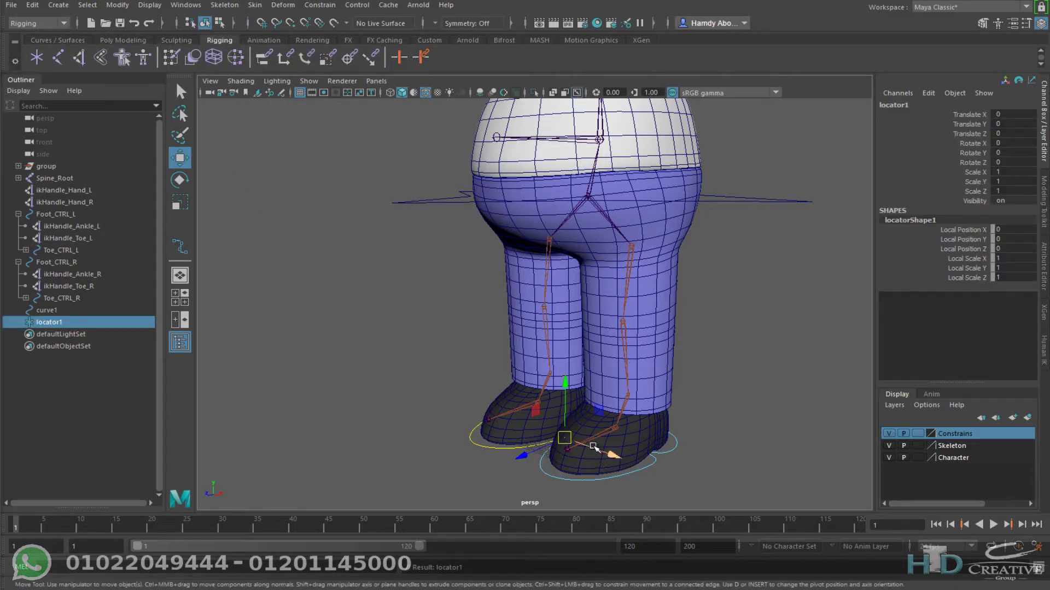
mouse_move(598, 449)
left_mouse_down()
mouse_move(656, 470)
mouse_move(652, 437)
left_mouse_up()
key("r")
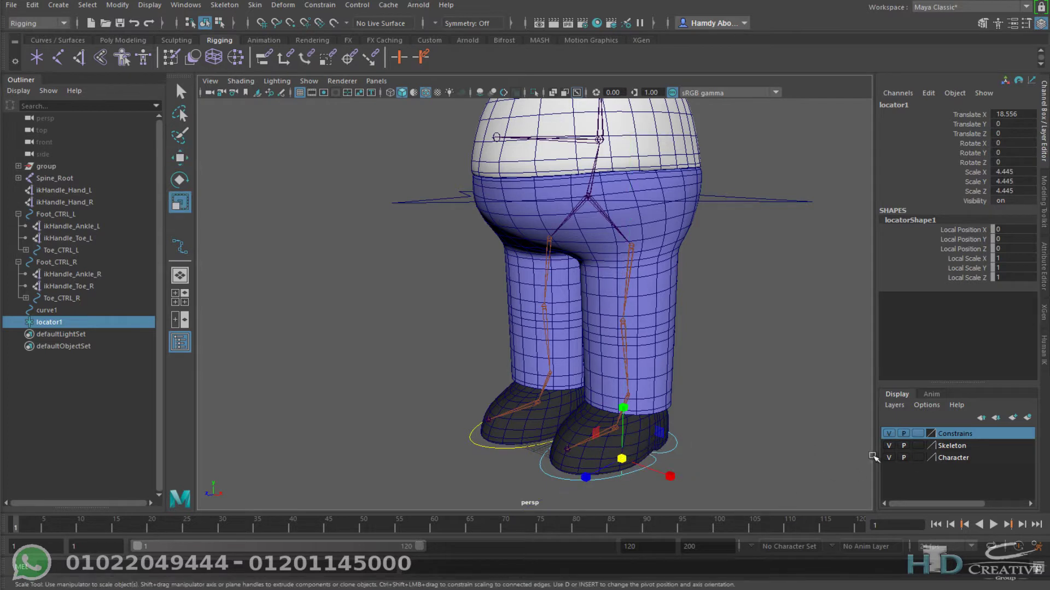
Hide the Character layer and point-snap the locator to the knee at 11.327, 33.338, 20.033.
left_click(889, 457)
key("w")
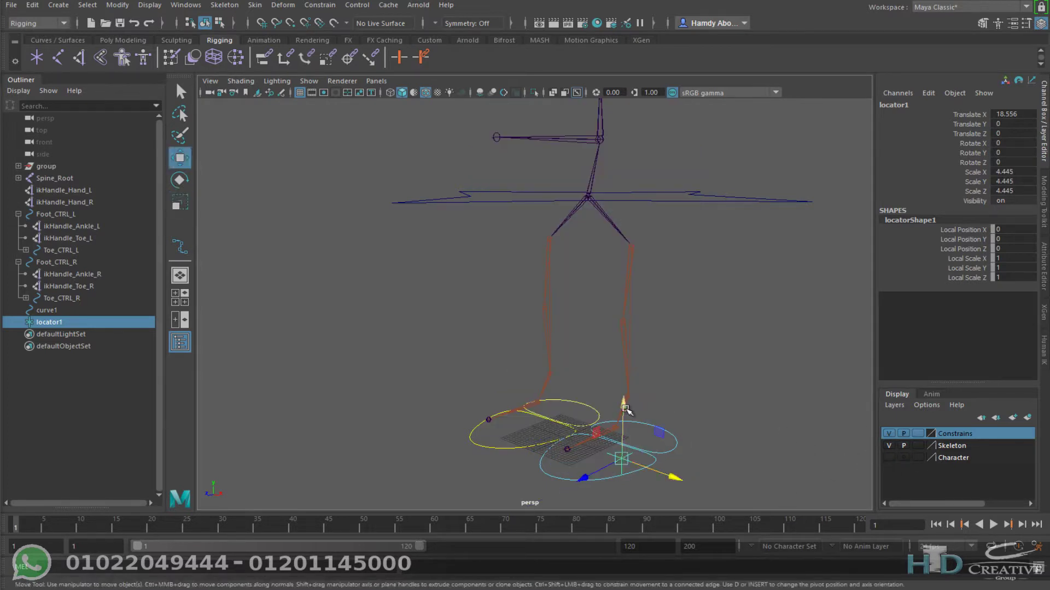
left_click_drag(626, 410, 626, 279)
scroll(644, 351, "up", 3)
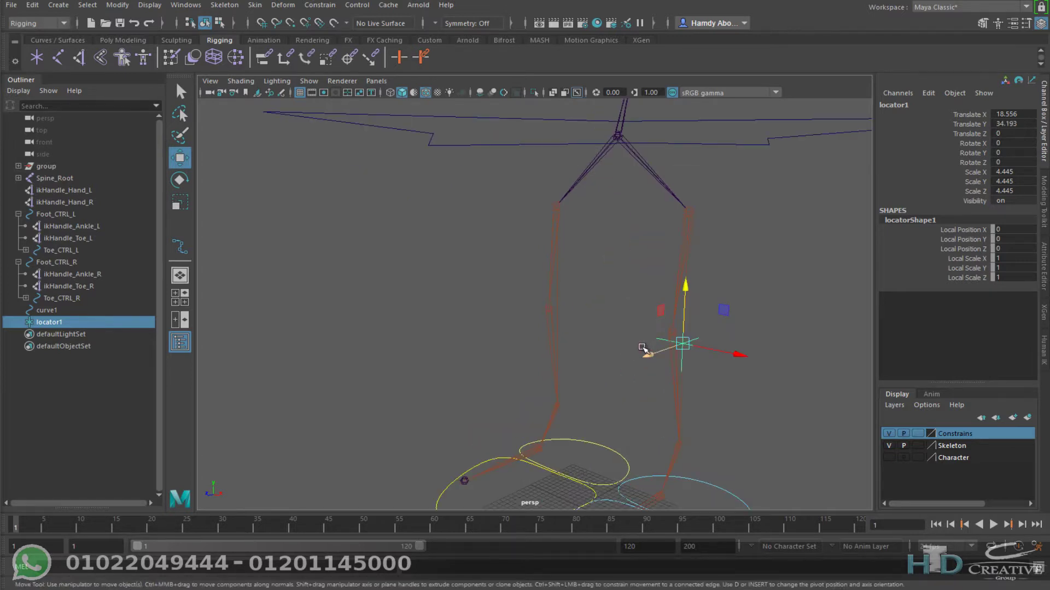
key("v")
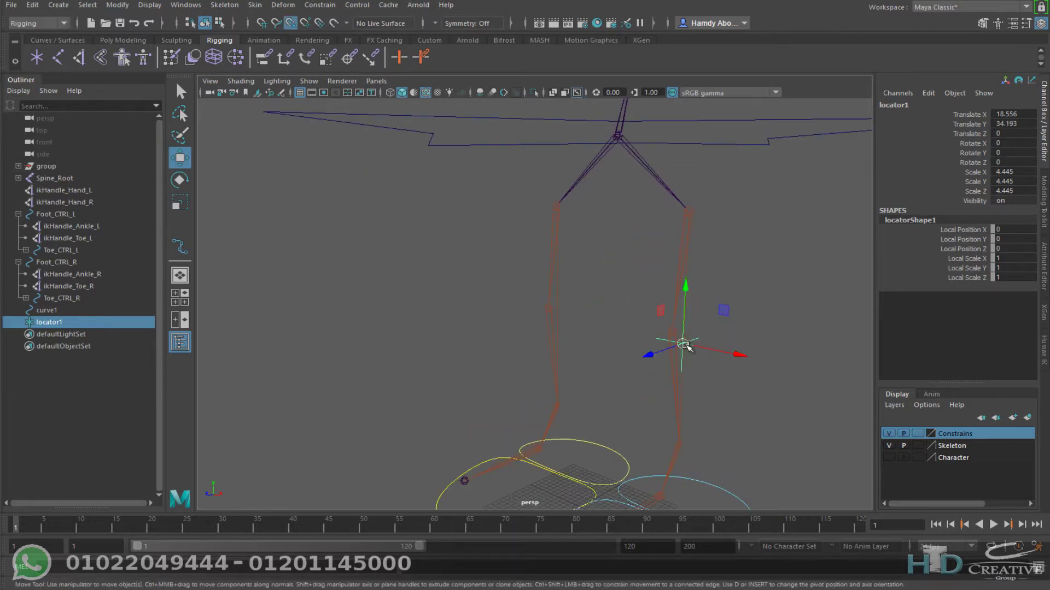
left_click_drag(684, 344, 670, 329)
Show the character mesh again and duplicate the knee locator as locator2.
mouse_move(604, 356)
left_mouse_down("alt")
mouse_move(569, 340)
mouse_move(453, 360)
mouse_move(598, 348)
mouse_move(718, 379)
mouse_move(696, 370)
mouse_move(792, 363)
mouse_move(669, 381)
left_mouse_up("alt")
left_click(889, 457)
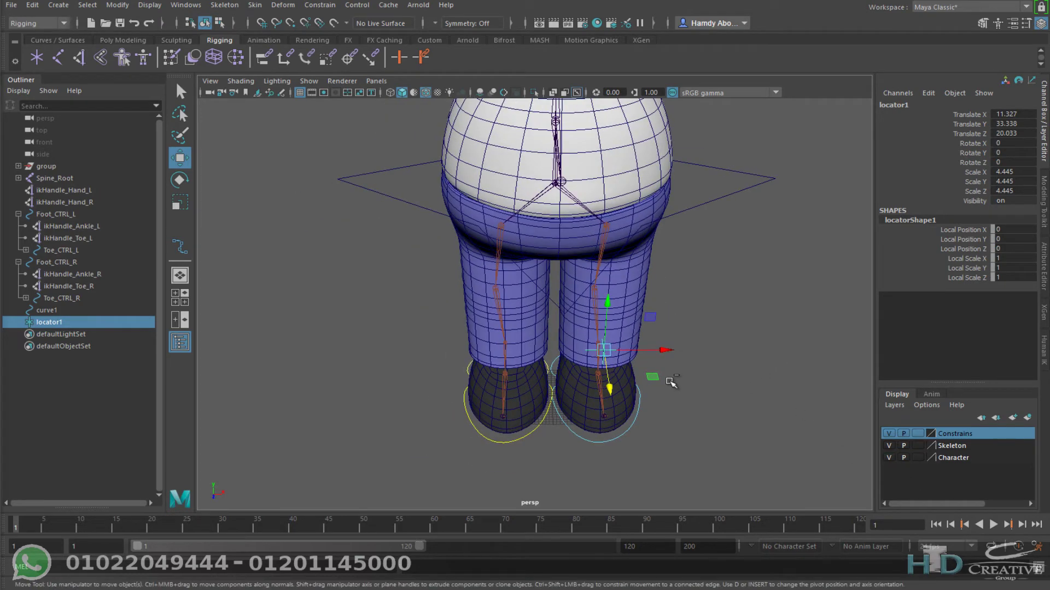
key("ctrl+d")
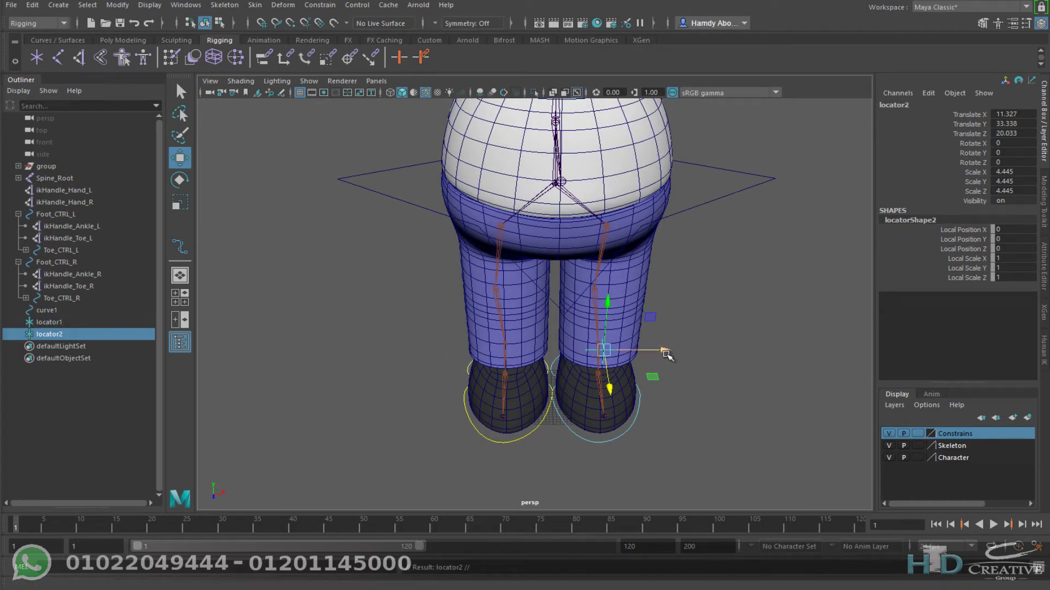
Move locator2 to the other knee at -15.749, 33.338, 20.033 and hide the Character layer.
mouse_move(666, 354)
left_mouse_down()
mouse_move(547, 355)
mouse_move(640, 384)
mouse_move(734, 359)
mouse_move(828, 444)
left_mouse_up()
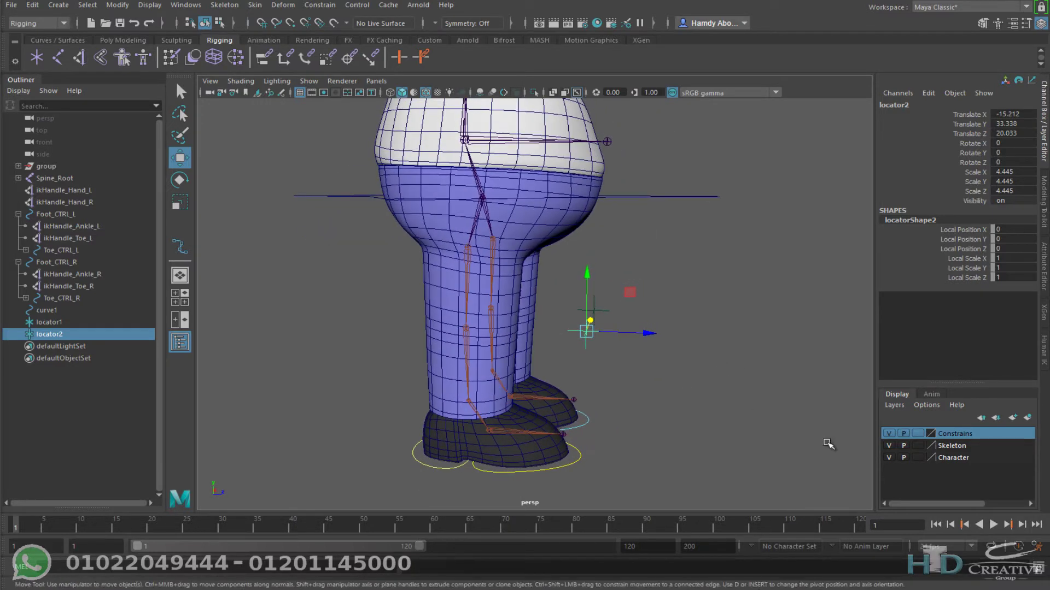
left_click(889, 457)
mouse_move(754, 417)
left_mouse_down("alt")
mouse_move(666, 424)
mouse_move(549, 358)
mouse_move(557, 354)
mouse_move(417, 330)
mouse_move(485, 346)
mouse_move(548, 344)
mouse_move(489, 328)
mouse_move(495, 287)
mouse_move(530, 299)
mouse_move(547, 323)
mouse_move(592, 335)
mouse_move(719, 335)
mouse_move(693, 344)
mouse_move(605, 327)
mouse_move(553, 353)
left_mouse_up("alt")
Review the rig in the four-pane layout, then maximize the perspective view again.
left_click(553, 353)
key("space")
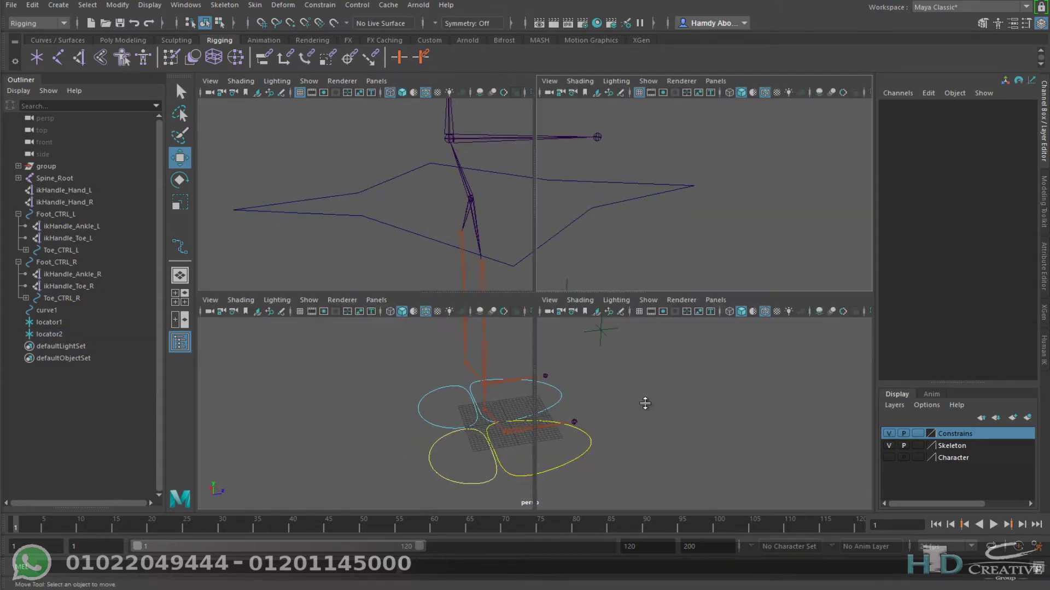
middle_click_drag(503, 424, 601, 456, "alt")
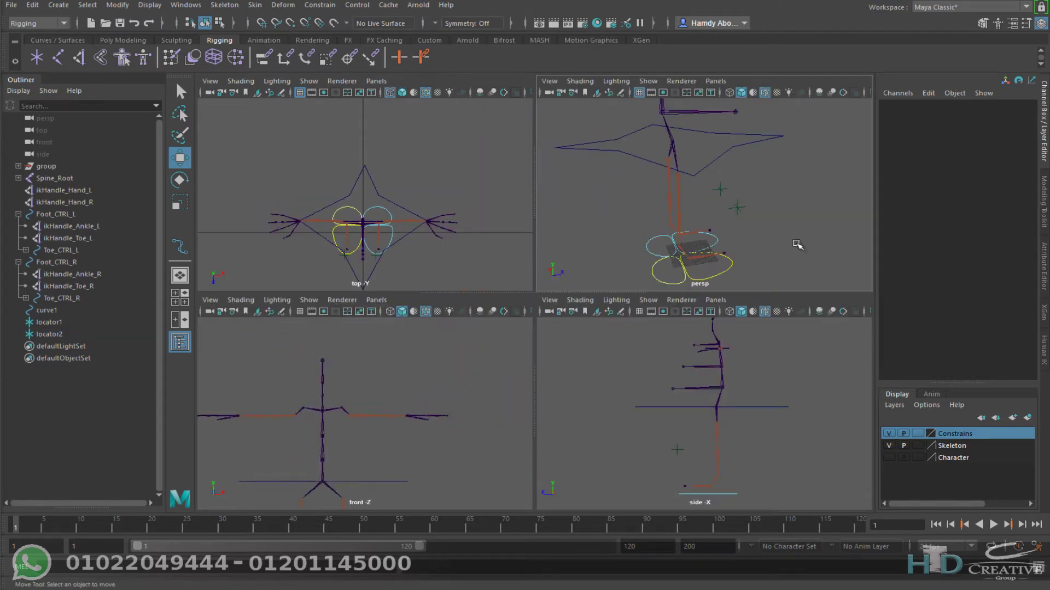
mouse_move(768, 219)
left_mouse_down("alt")
mouse_move(685, 213)
mouse_move(728, 225)
mouse_move(589, 330)
left_mouse_up("alt")
key("space")
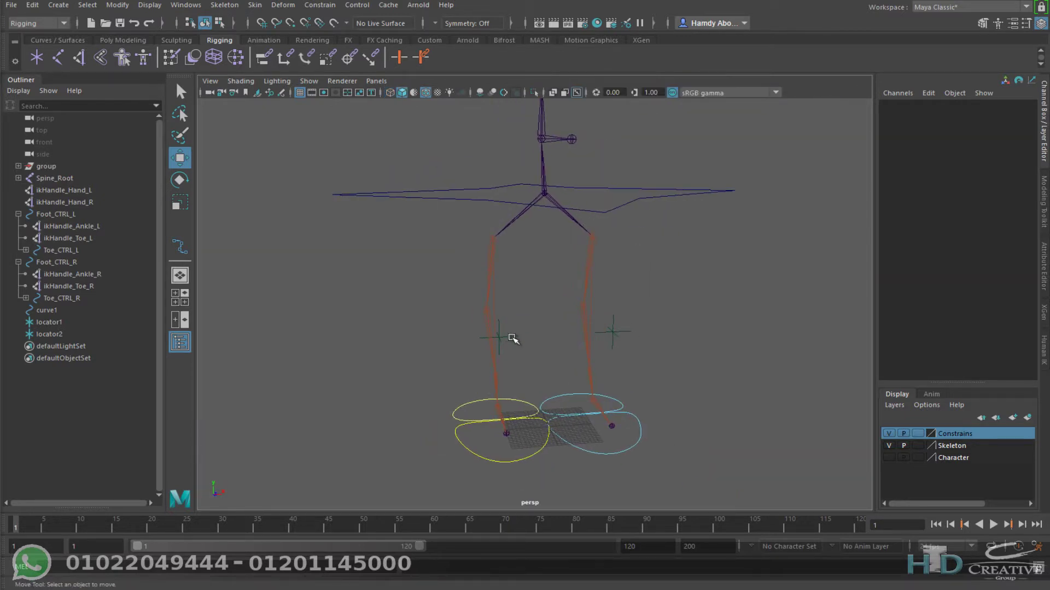
Check both knee joints, then select locator1 and locator2 together.
left_click(485, 309)
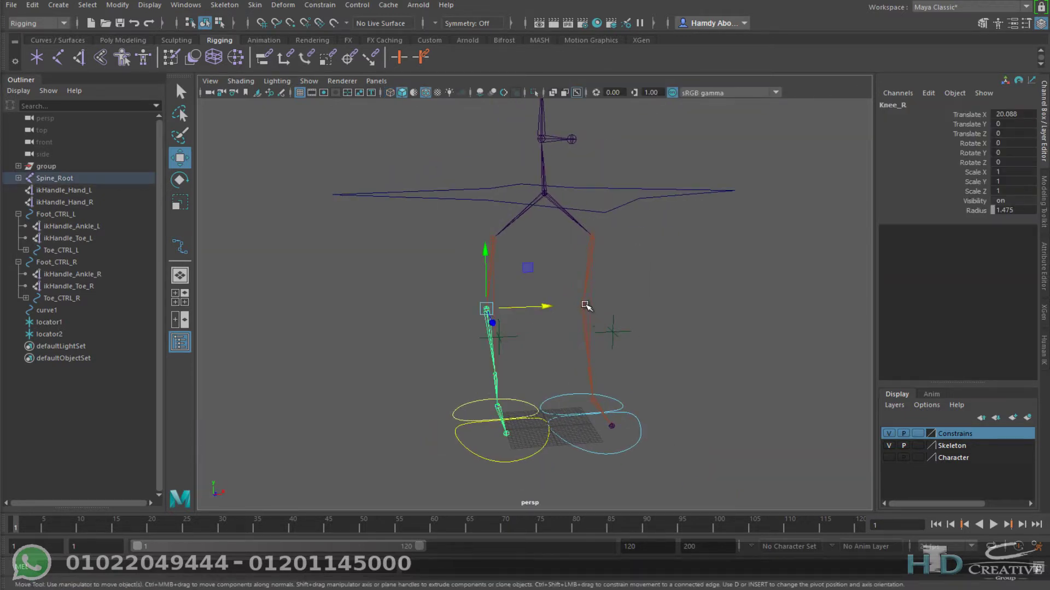
left_click(583, 305)
left_click_drag(668, 311, 743, 320, "alt")
left_click_drag(651, 278, 592, 353)
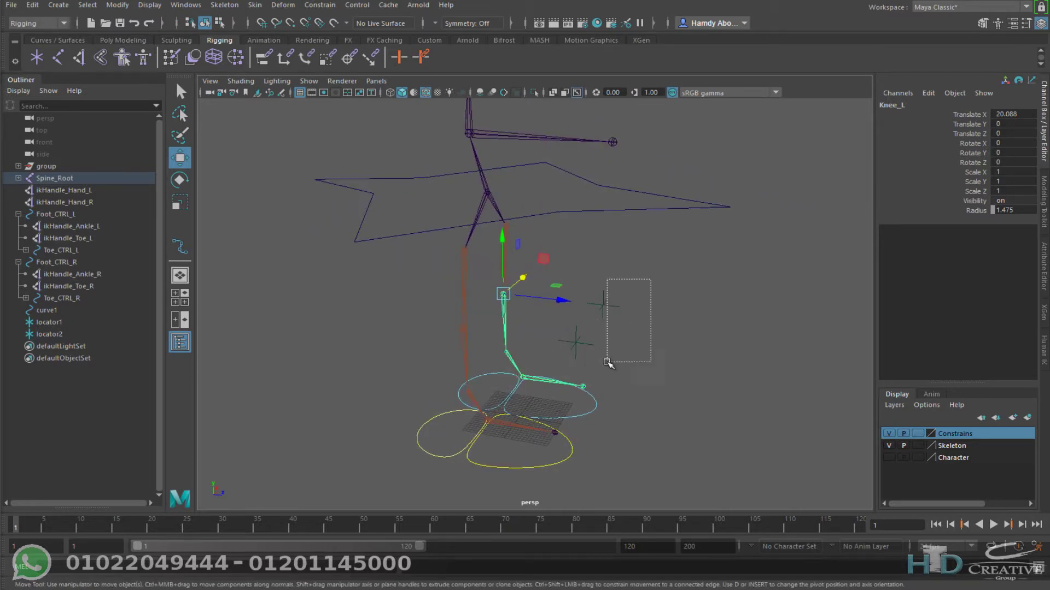
left_click(575, 341, "shift")
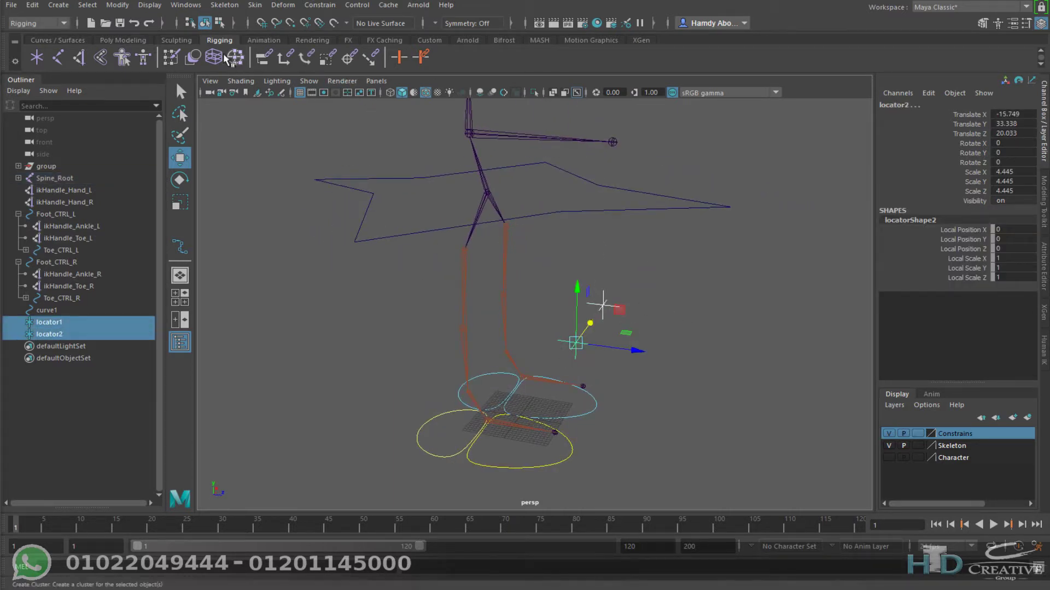
left_click(135, 40)
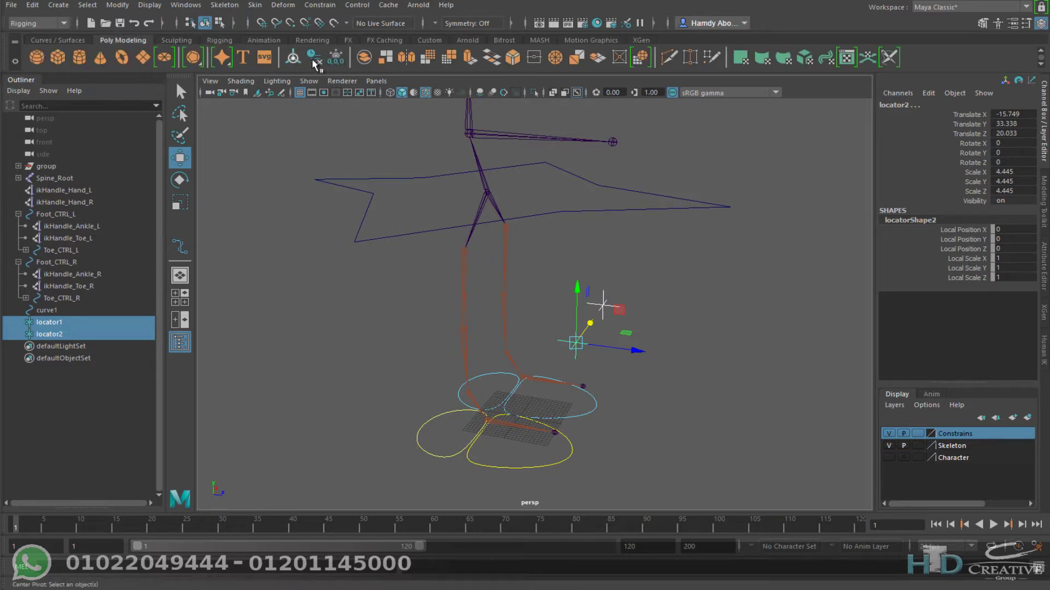
Freeze the locators' transforms to zero their positions and scale both up to 3.778.
left_click(314, 58)
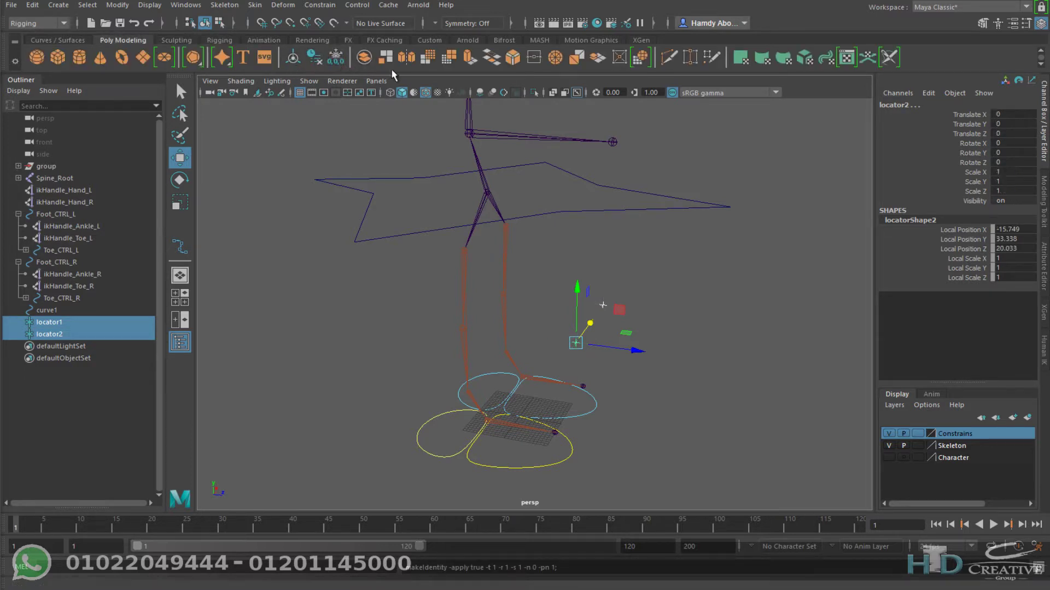
left_click_drag(609, 259, 590, 298, "alt")
key("r")
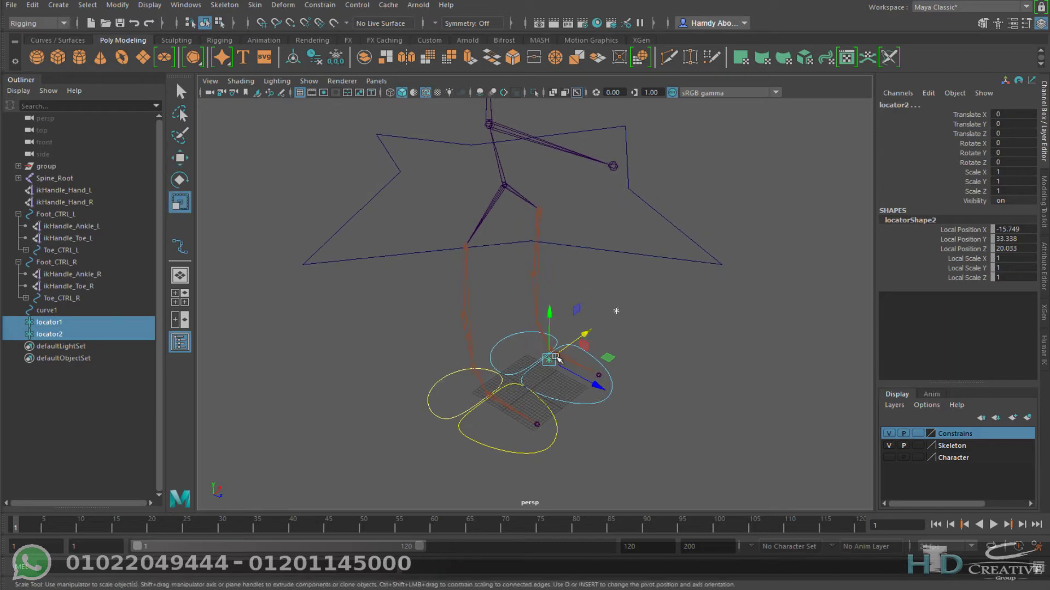
left_click_drag(555, 356, 573, 327)
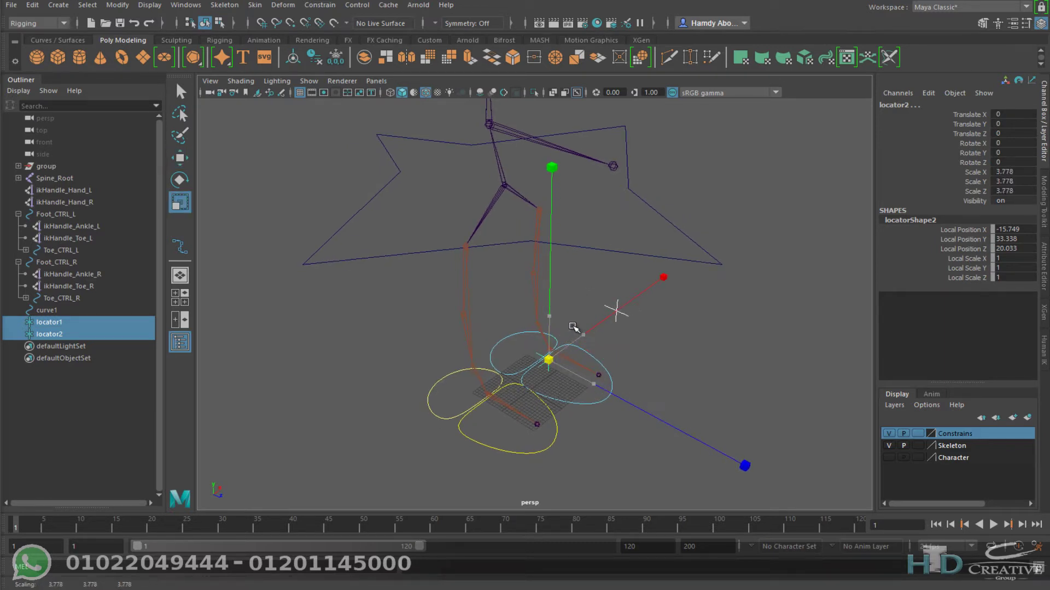
Freeze the scale on locator1 and locator2 individually, then frame the legs and foot controls.
left_click(573, 327)
left_click(617, 310)
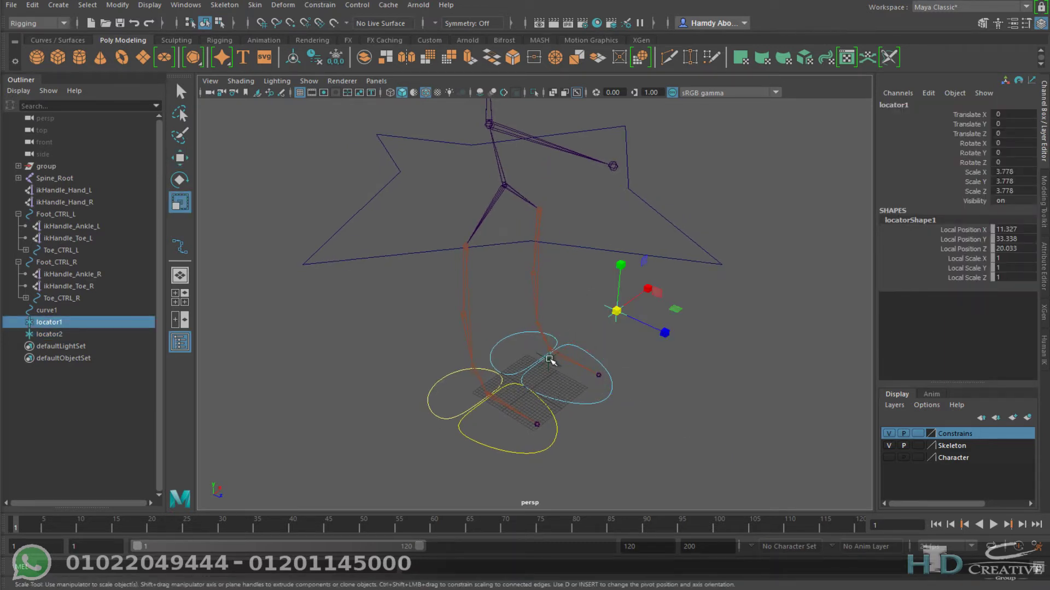
left_click(335, 57)
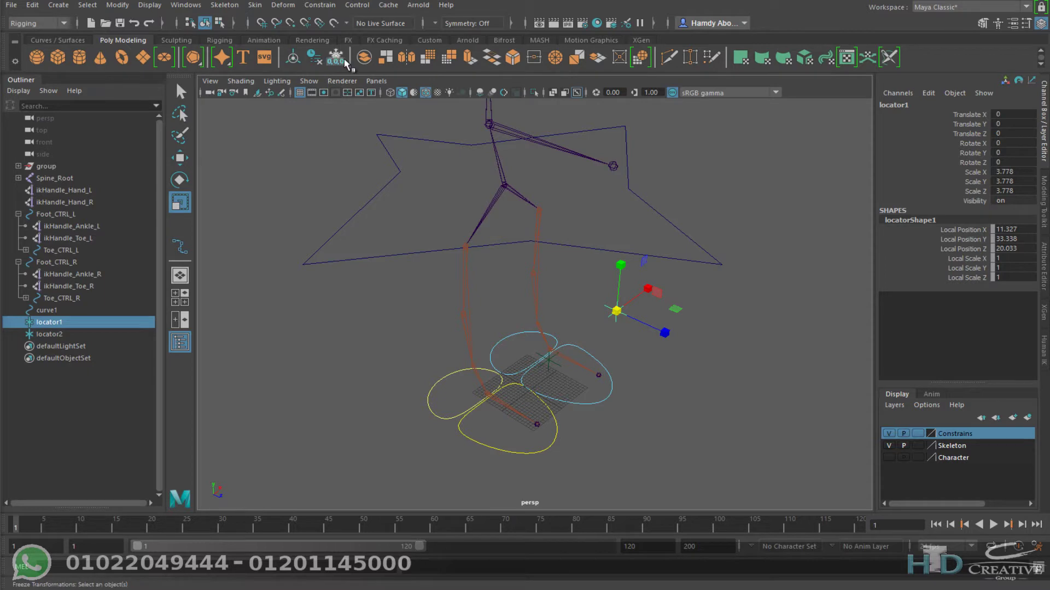
left_click(549, 358)
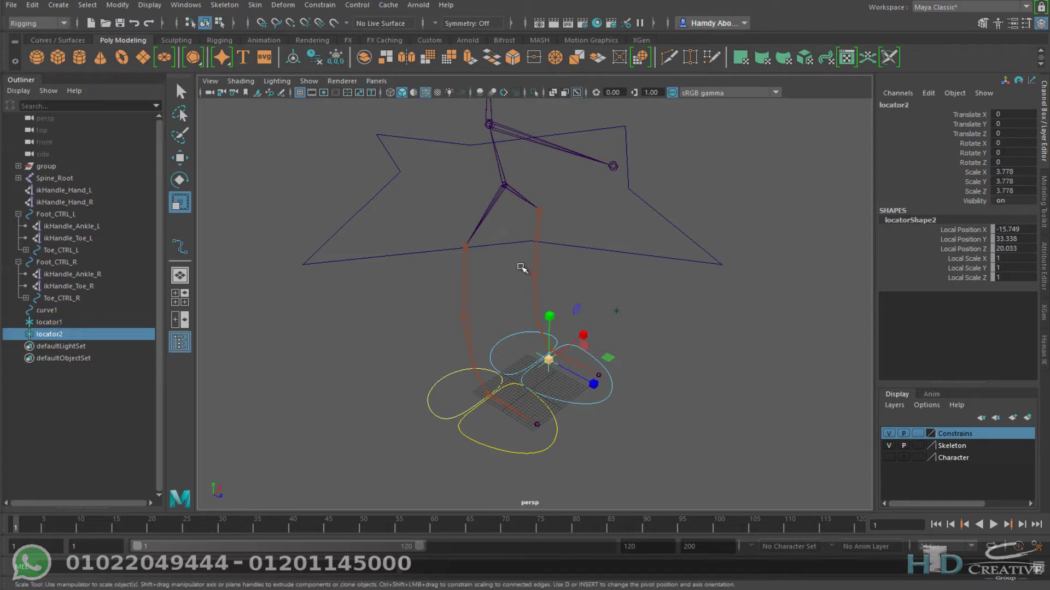
left_click(335, 56)
mouse_move(645, 296)
left_mouse_down("alt")
mouse_move(667, 261)
mouse_move(617, 287)
left_mouse_up("alt")
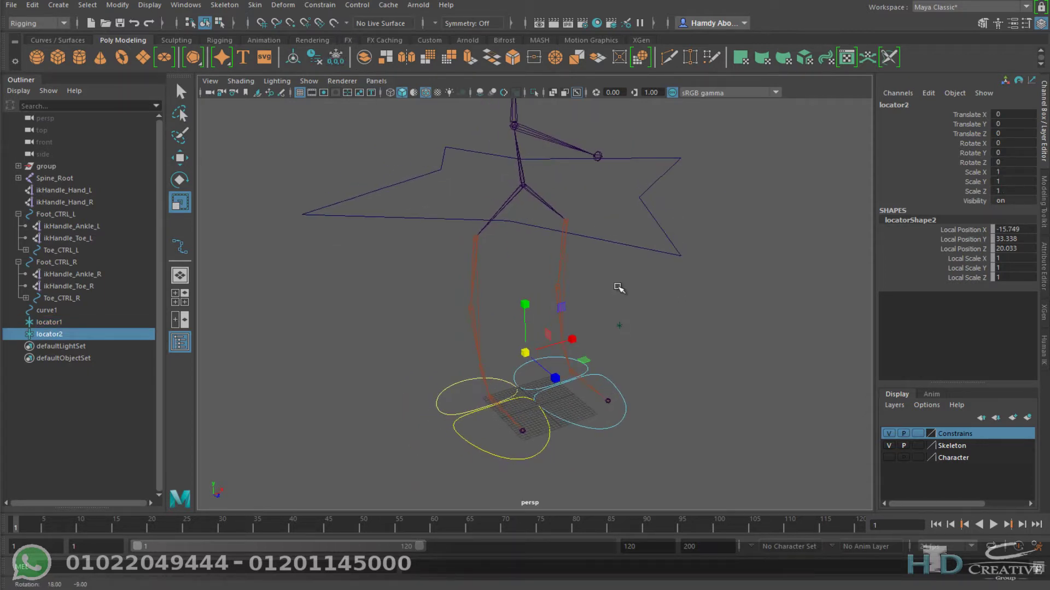
right_click_drag(639, 328, 684, 352, "alt")
middle_click_drag(684, 351, 572, 215, "alt")
mouse_move(572, 215)
left_mouse_down("alt")
mouse_move(545, 231)
mouse_move(618, 241)
mouse_move(548, 206)
mouse_move(528, 216)
mouse_move(583, 187)
mouse_move(630, 191)
left_mouse_up("alt")
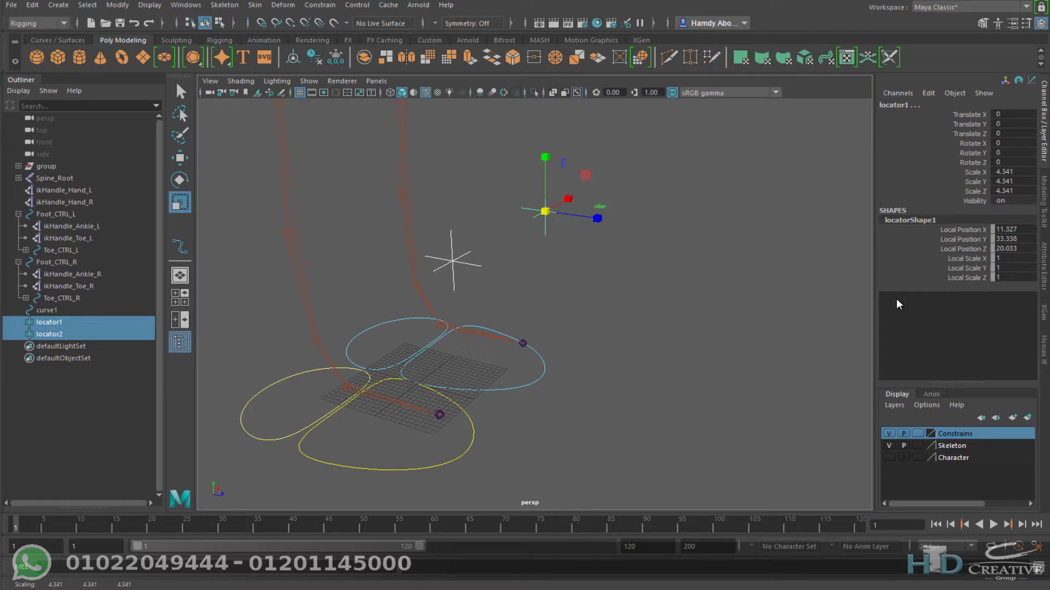
left_click_drag(745, 284, 581, 346, "alt")
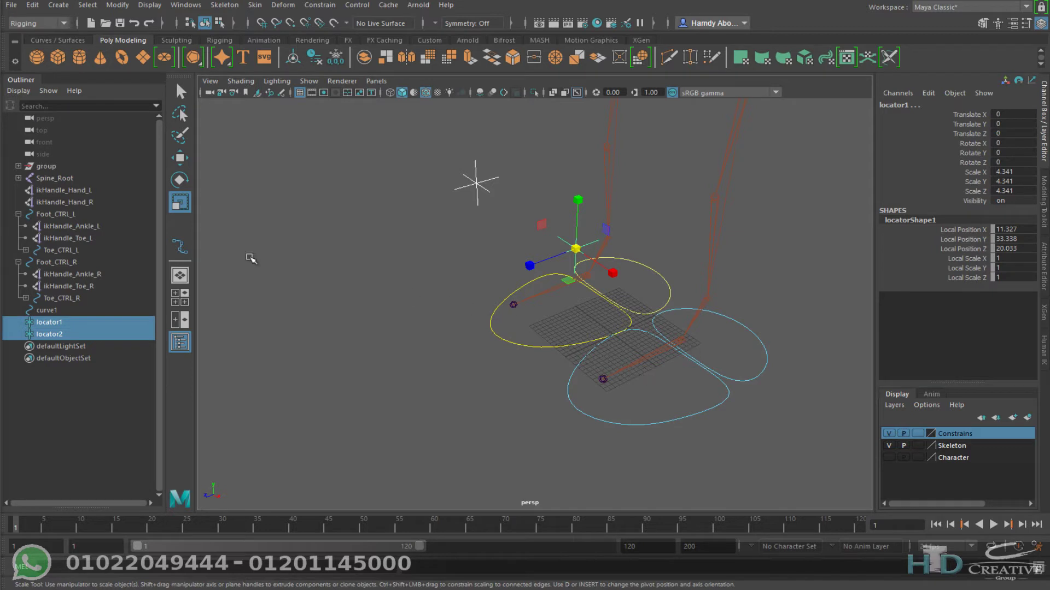
Set ikHandle_Ankle_L's IK Solver to Rotate-Plane Solver in the Attribute Editor.
left_click(88, 228)
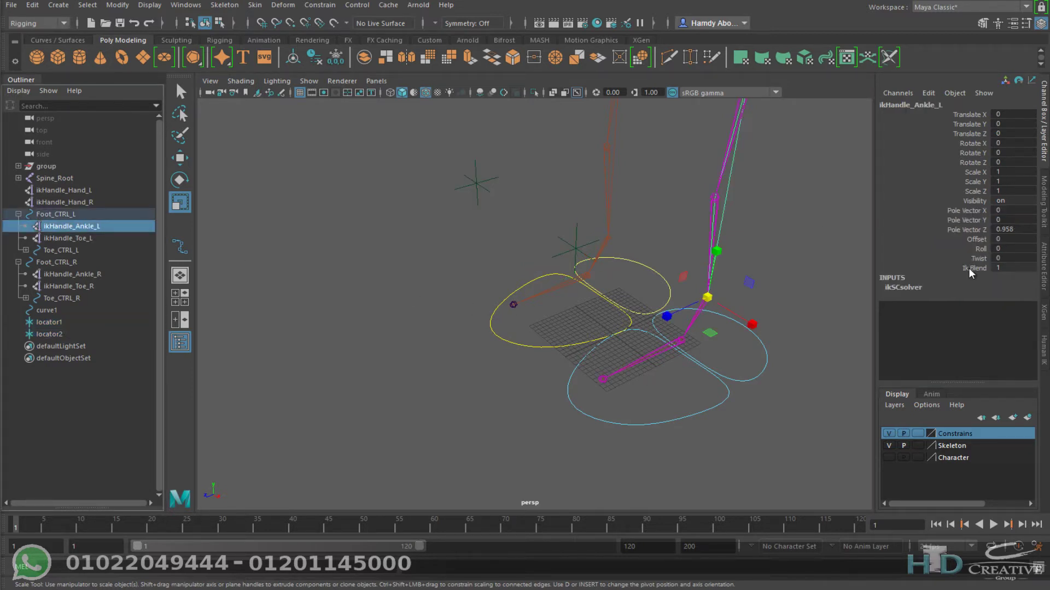
key("ctrl+a")
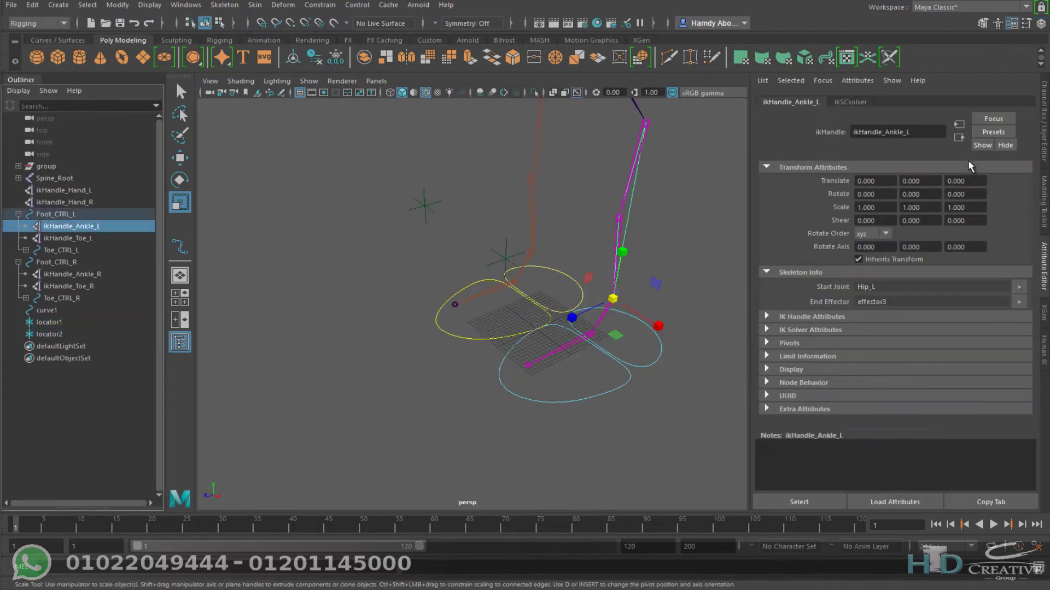
left_click(826, 330)
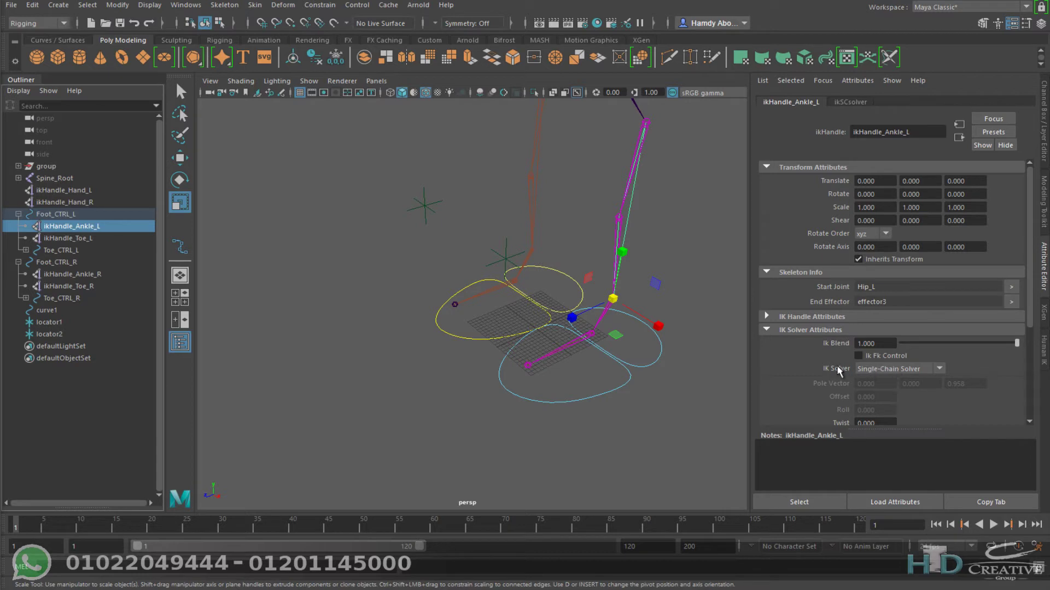
left_click(895, 369)
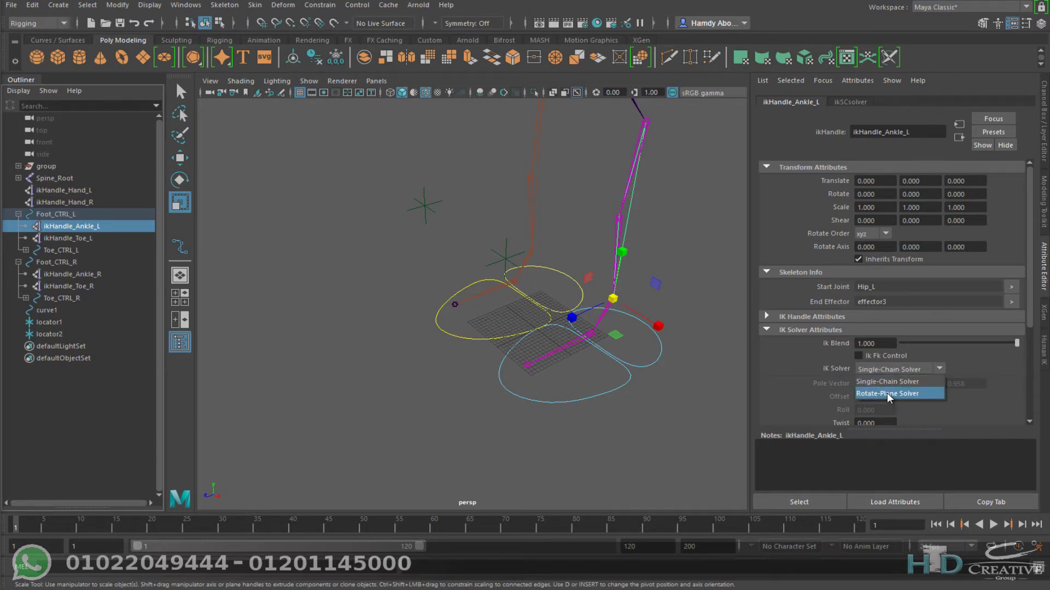
left_click(887, 393)
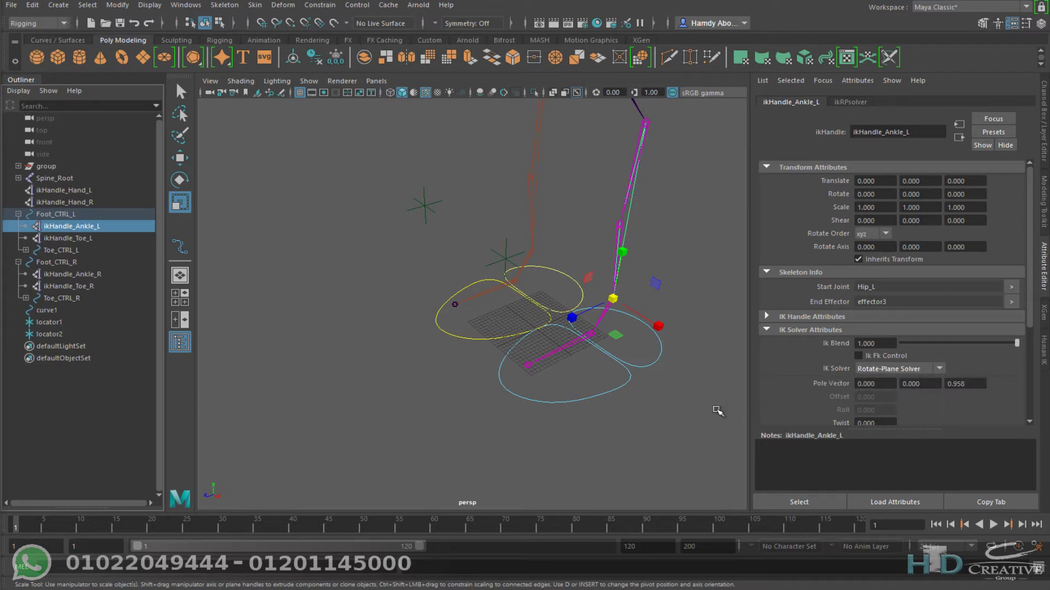
Check the right ankle IK handle, then select locator1.
left_click_drag(718, 375, 525, 210, "alt")
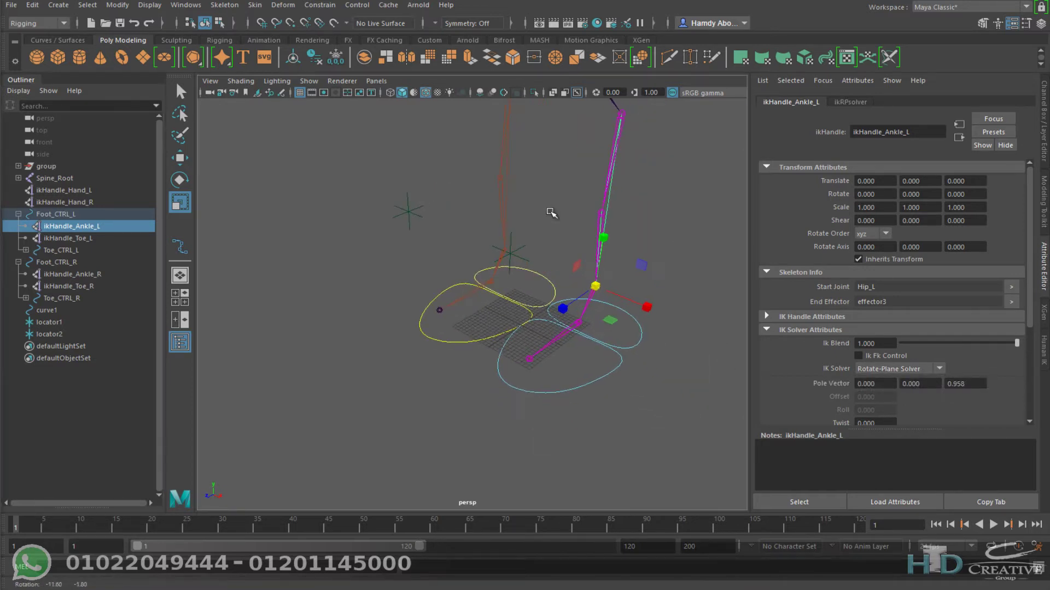
left_click(67, 274)
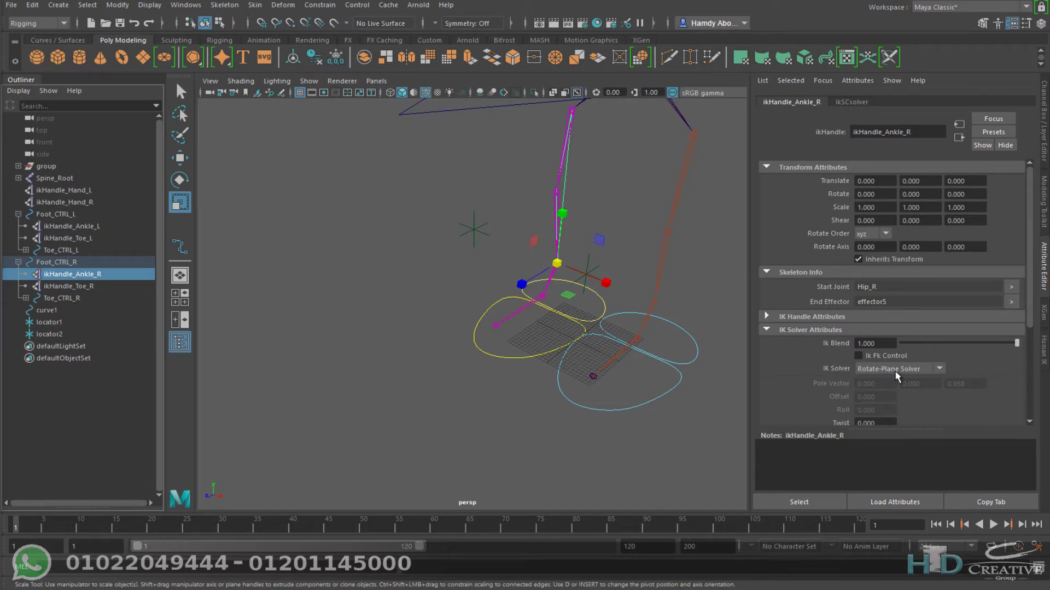
mouse_move(626, 316)
left_mouse_down("alt")
mouse_move(596, 239)
mouse_move(580, 249)
left_mouse_up("alt")
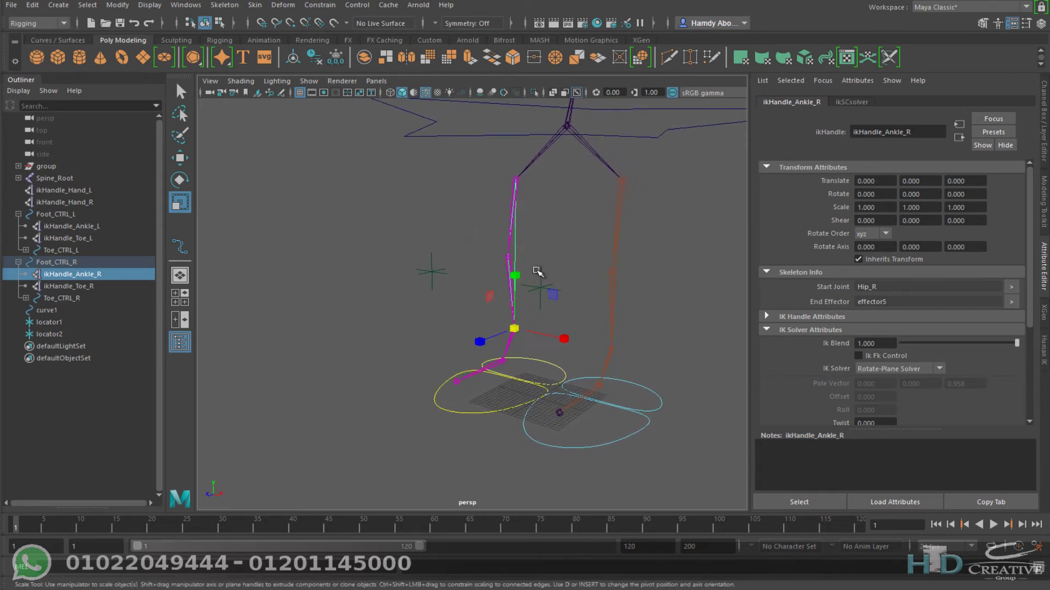
left_click(534, 283)
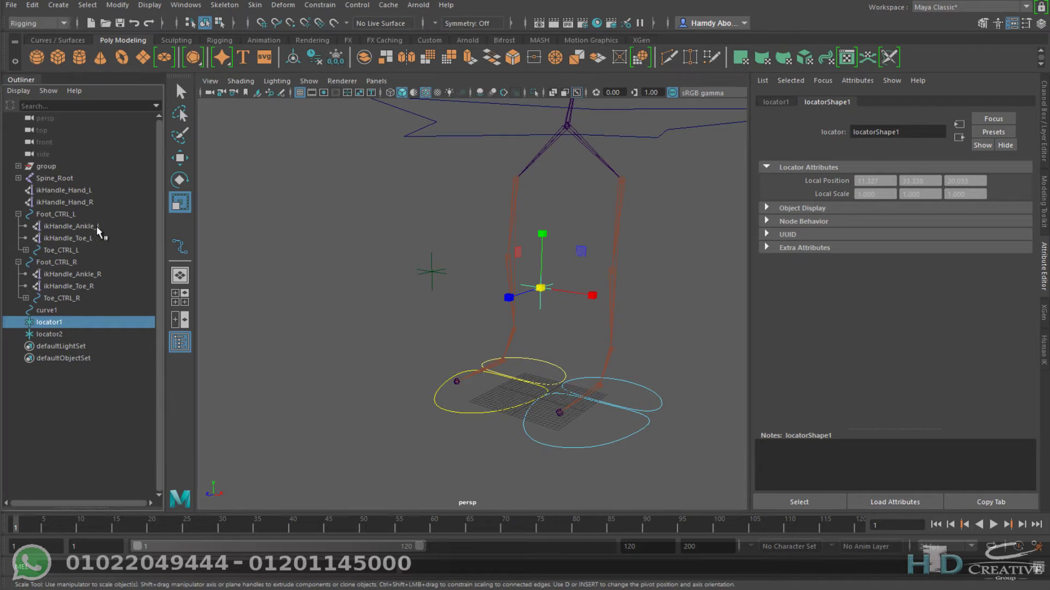
Pole-vector constrain ikHandle_Ankle_L to locator1 via Constrain > Pole Vector.
left_click(67, 227, "ctrl")
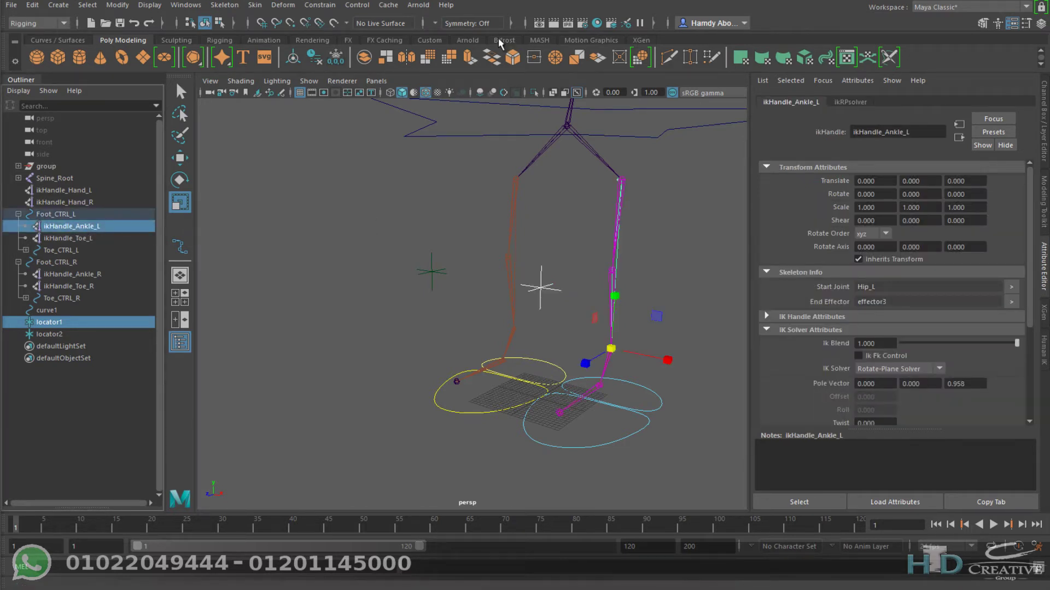
left_click(319, 5)
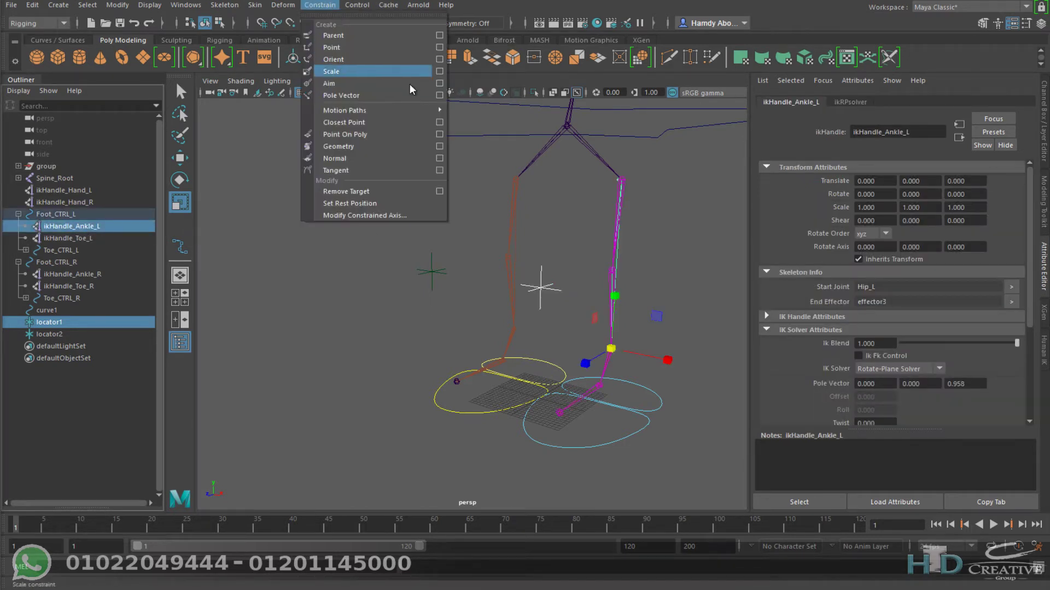
left_click(354, 95)
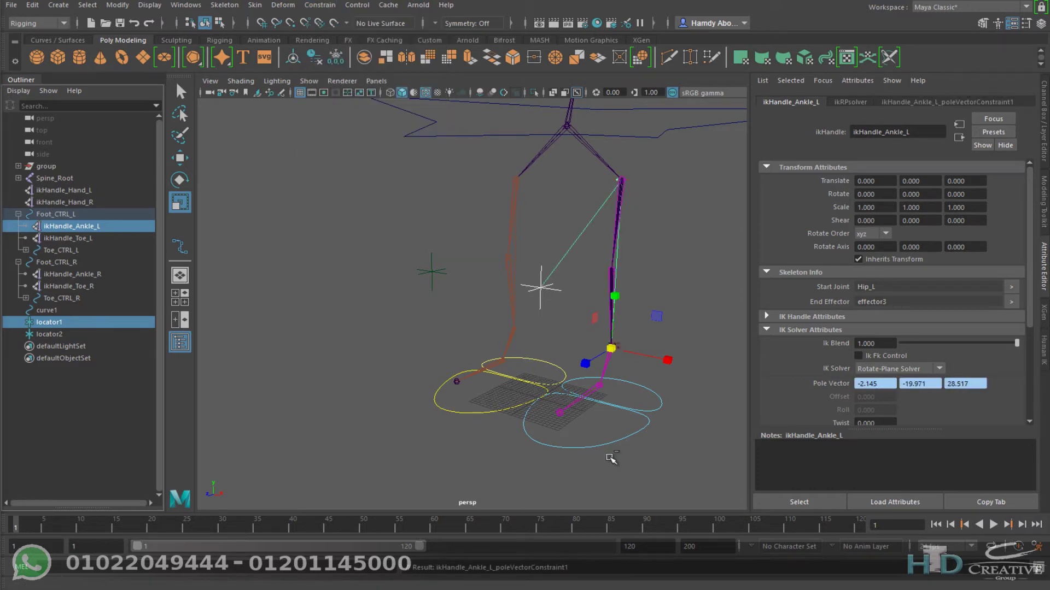
Reselect locator1 and nudge it along X with the Move tool.
left_click(544, 288)
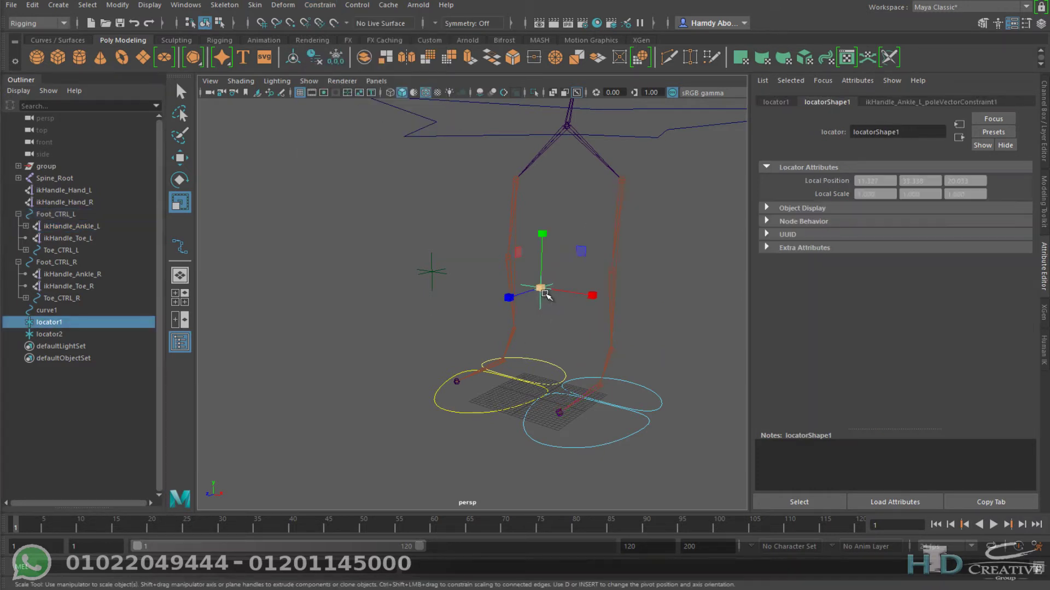
key("w")
mouse_move(600, 291)
left_mouse_down()
mouse_move(680, 302)
mouse_move(547, 287)
mouse_move(697, 303)
mouse_move(558, 289)
mouse_move(567, 300)
mouse_move(663, 298)
mouse_move(602, 300)
mouse_move(625, 301)
mouse_move(499, 273)
left_mouse_up()
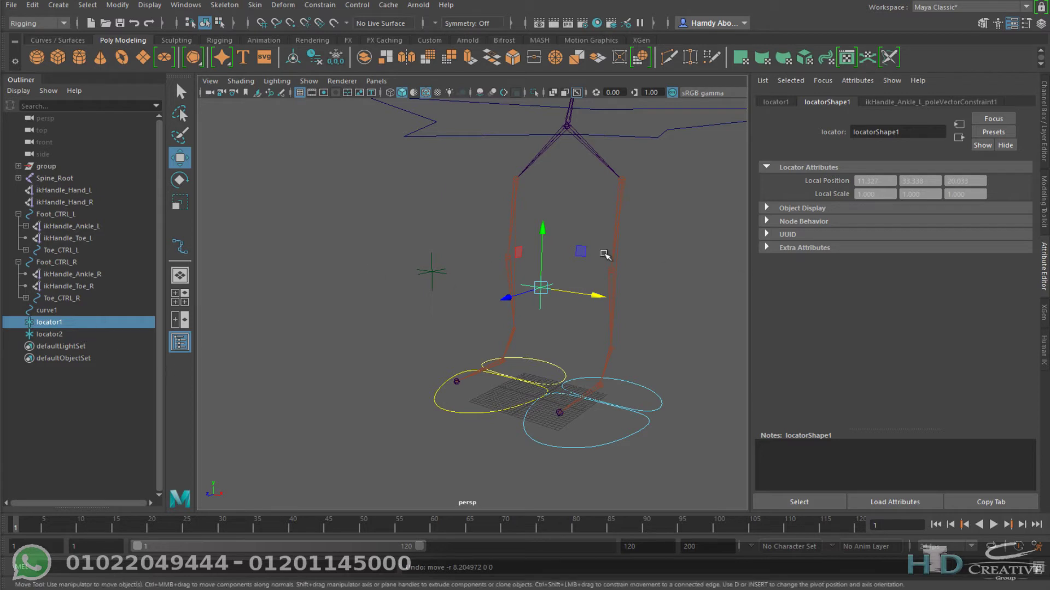
Rename locator1 to Knee_CTRL_L in the Outliner.
double_click(69, 321)
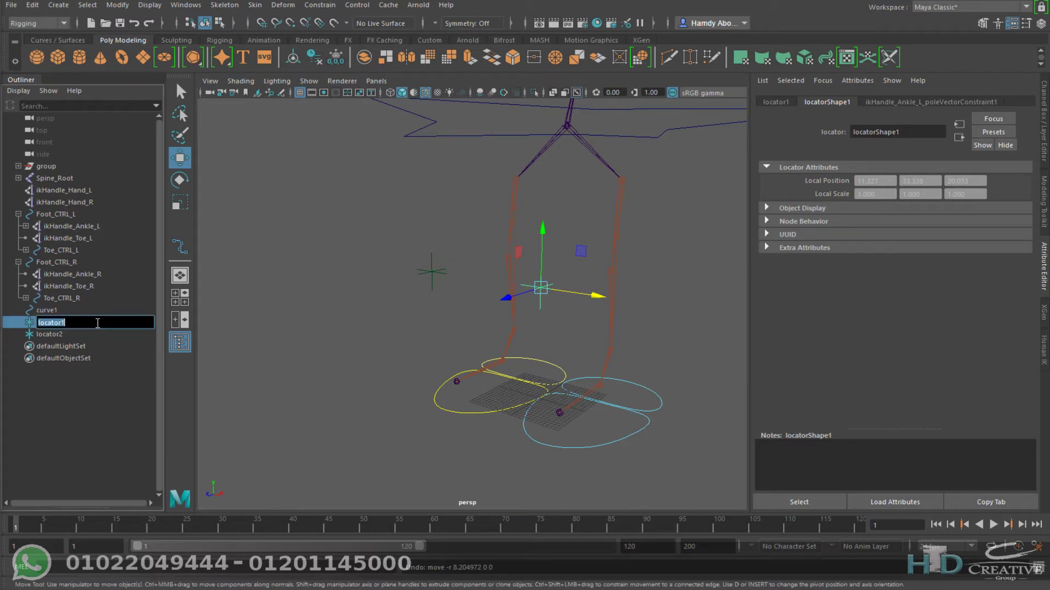
type("Knee_CTRL_L")
key("Return")
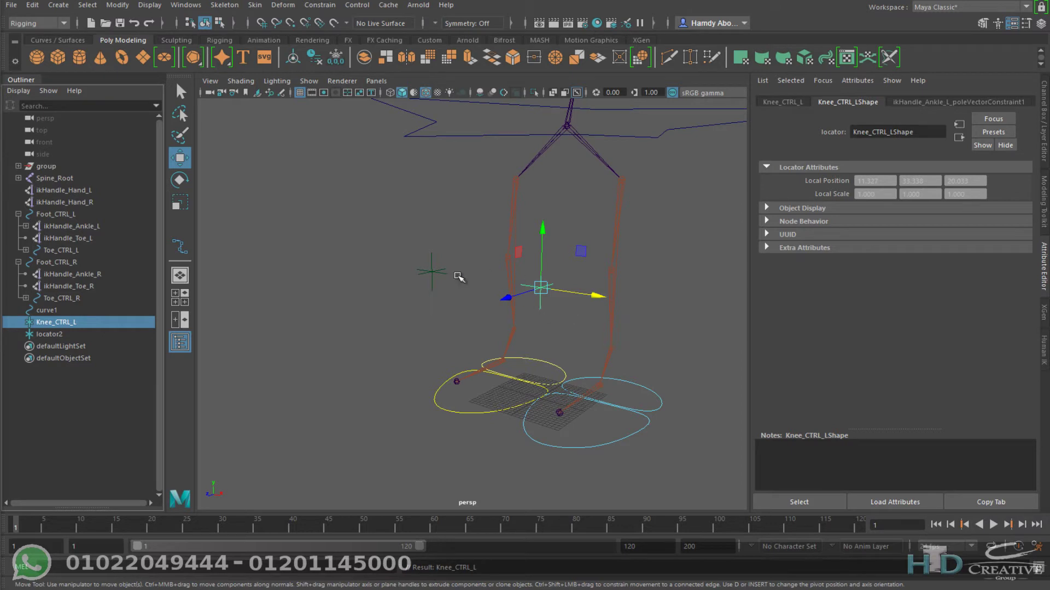
left_click(67, 346)
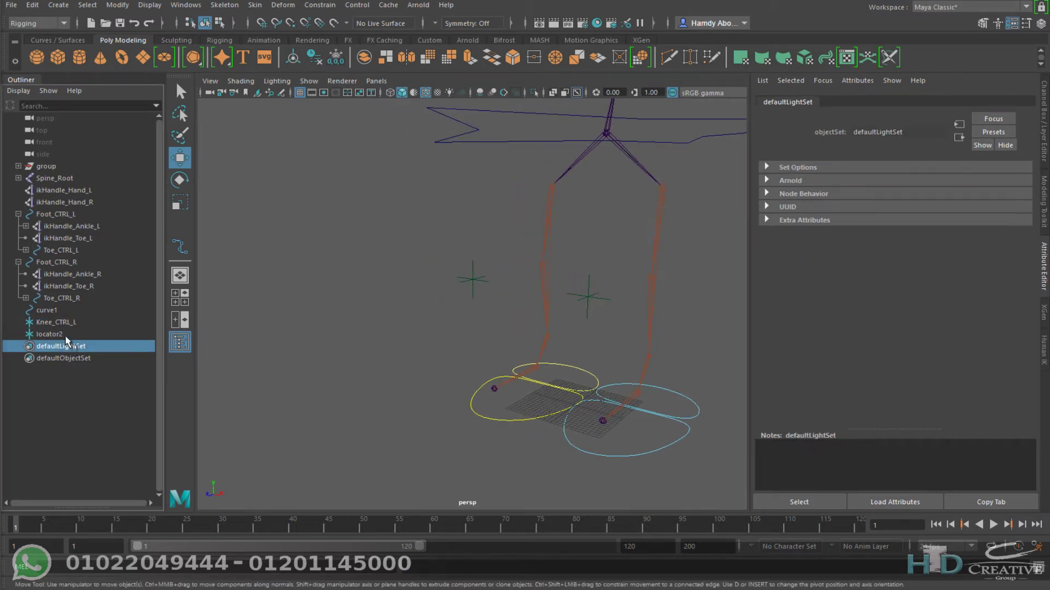
Rename locator2 to Knee_CTRL_R and recentre the view on the legs.
double_click(65, 334)
type("kne")
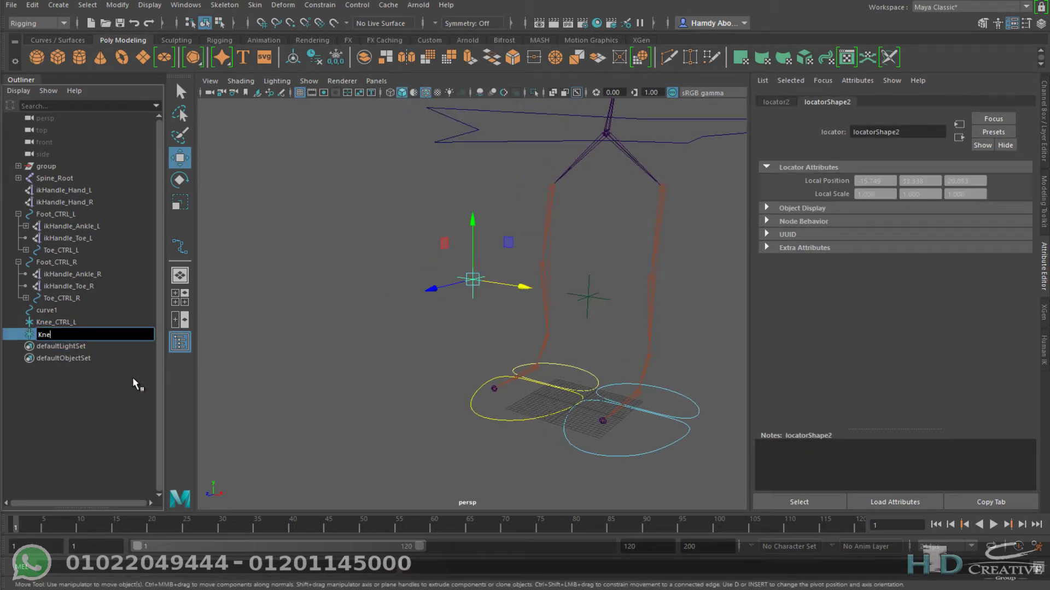
type("e_CTR")
type("L_")
type("R")
key("Return")
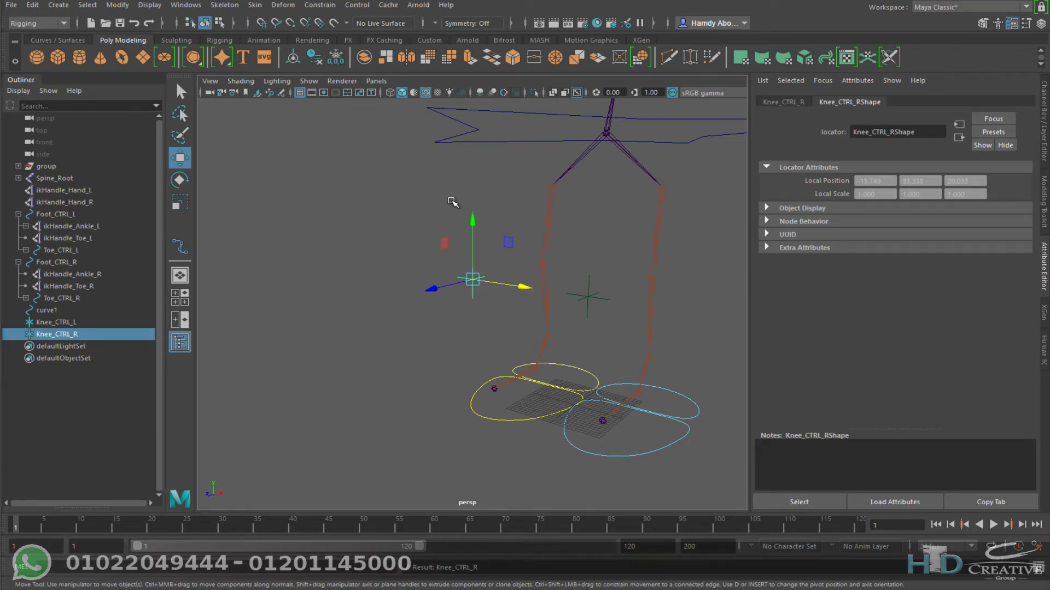
middle_click_drag(362, 282, 328, 284, "alt")
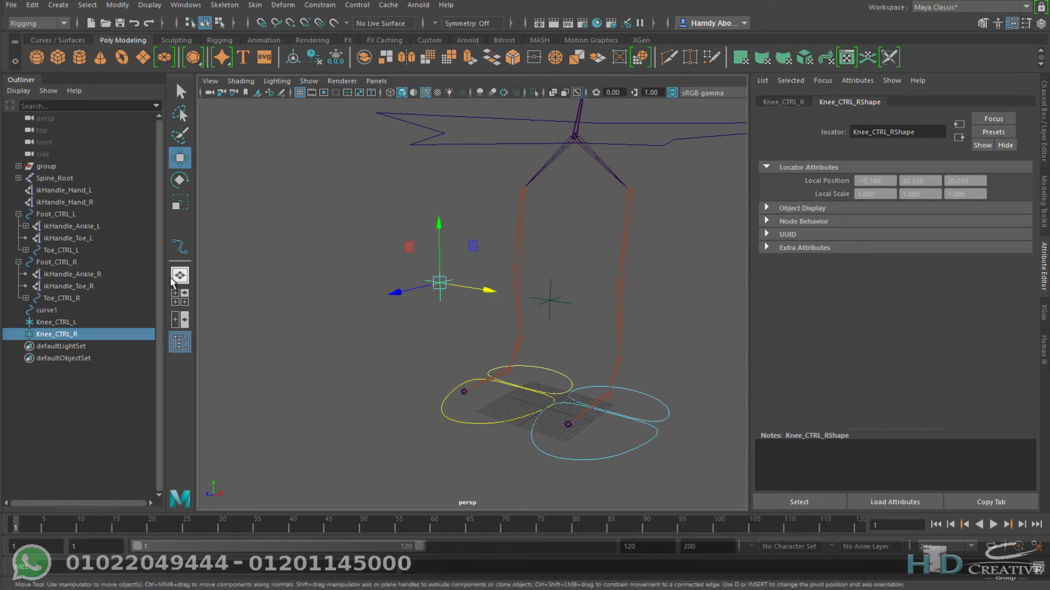
left_click(100, 275, "ctrl")
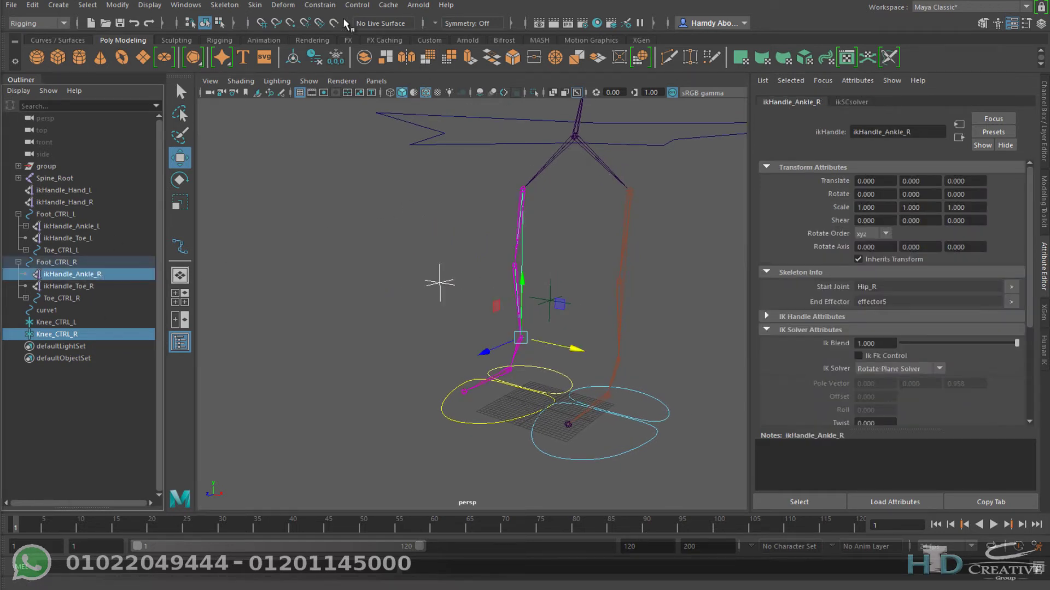
left_click(320, 6)
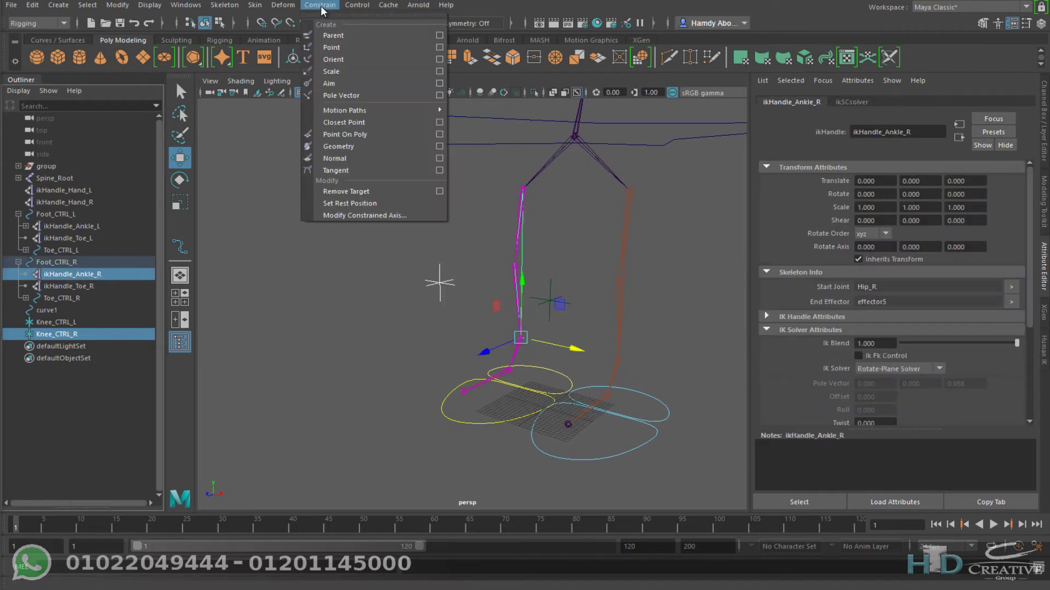
left_click(397, 94)
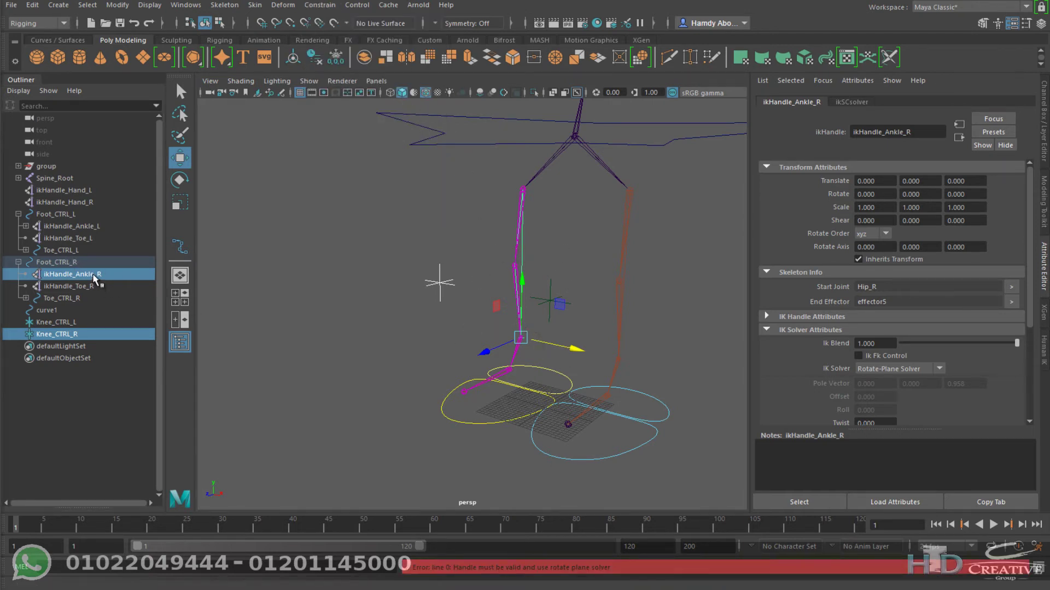
left_click(482, 192)
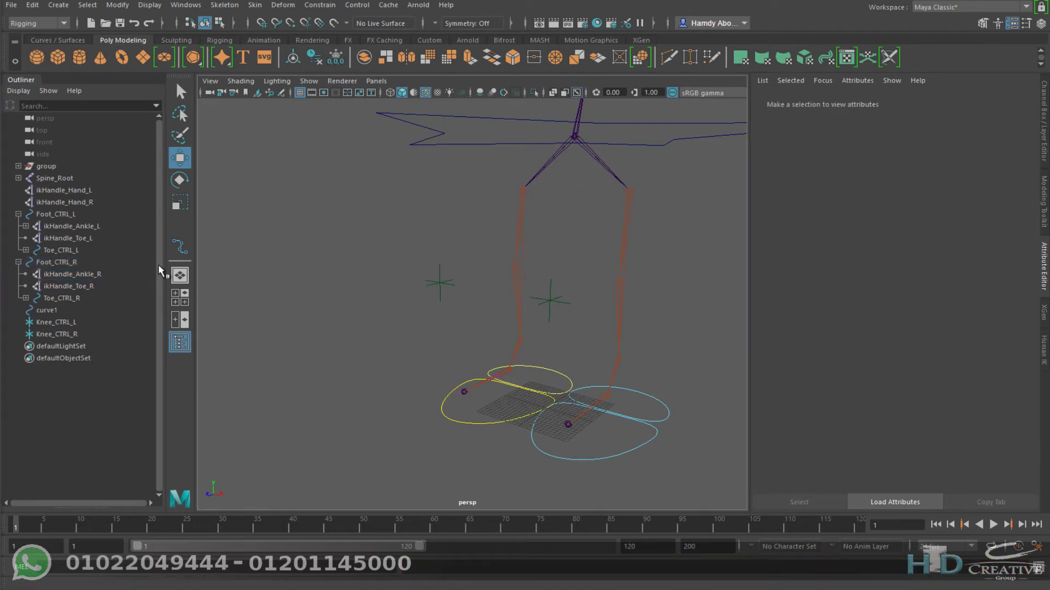
left_click(114, 274)
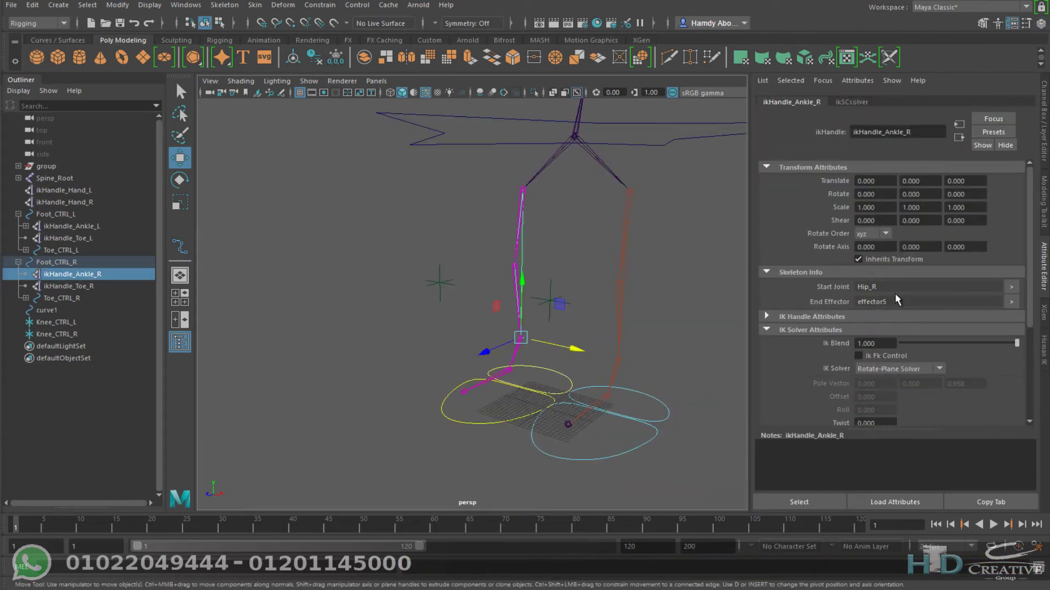
left_click(874, 369)
Switch ikHandle_Ankle_R's IK Solver to Single-Chain, then back to Rotate-Plane Solver.
left_click(875, 369)
mouse_move(416, 299)
left_mouse_down("alt")
mouse_move(380, 310)
mouse_move(368, 280)
left_mouse_up("alt")
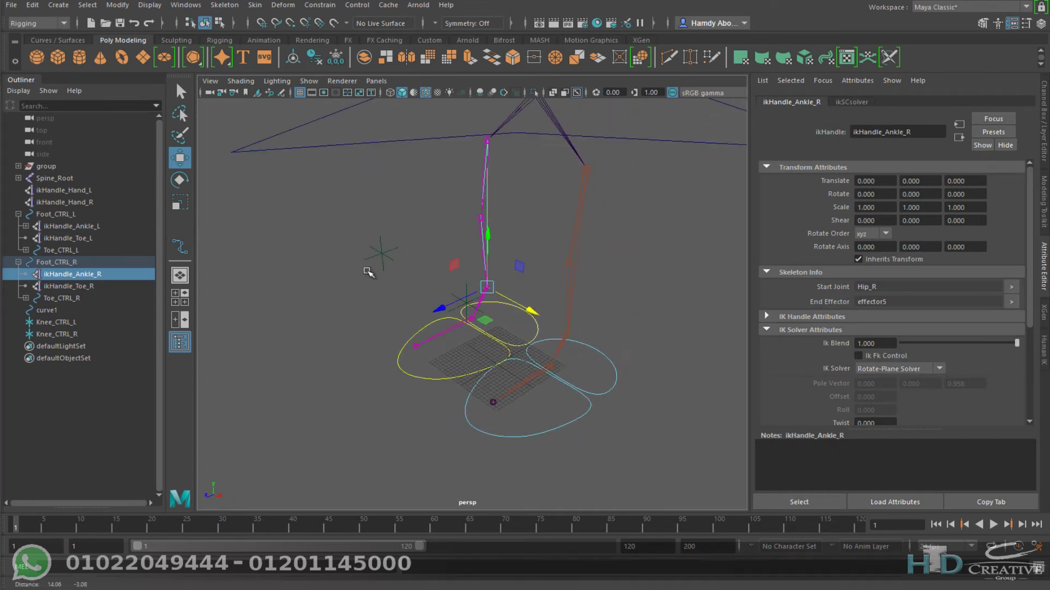
left_click(891, 374)
left_click(887, 382)
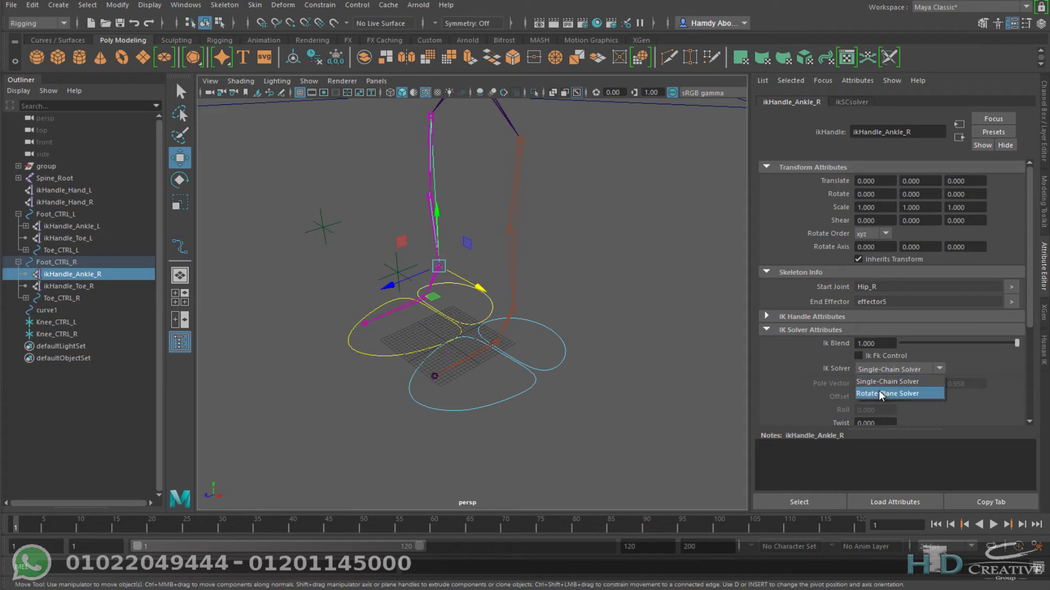
left_click(881, 395)
left_click(649, 298)
Pole-vector constrain ikHandle_Ankle_R to Knee_CTRL_R, which reports a solver error, then deselect.
left_click_drag(580, 215, 645, 218, "alt")
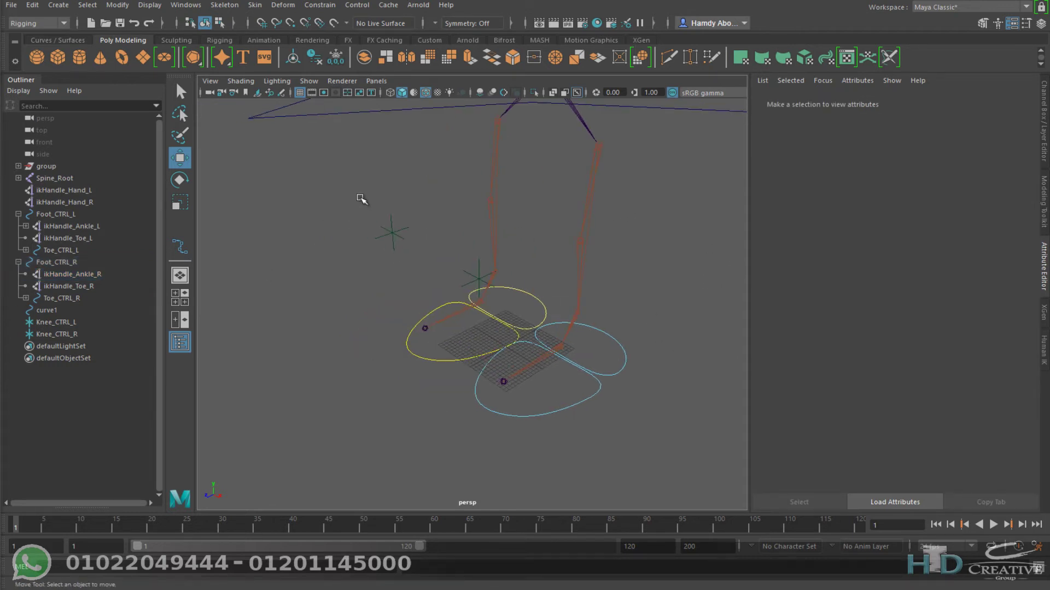
left_click_drag(414, 199, 319, 273)
left_click(75, 275, "ctrl")
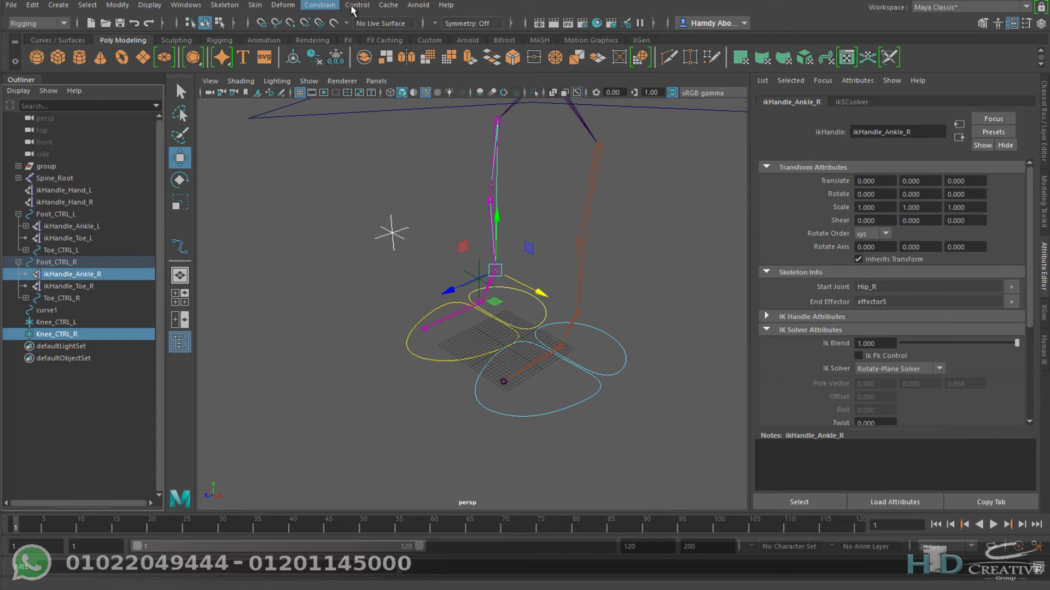
left_click(310, 5)
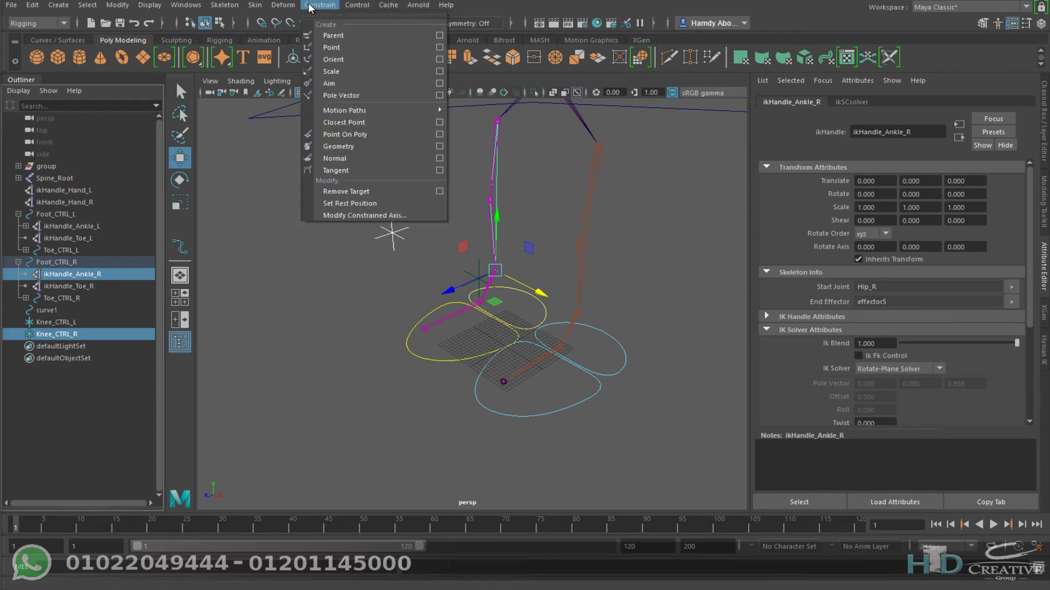
left_click(333, 87)
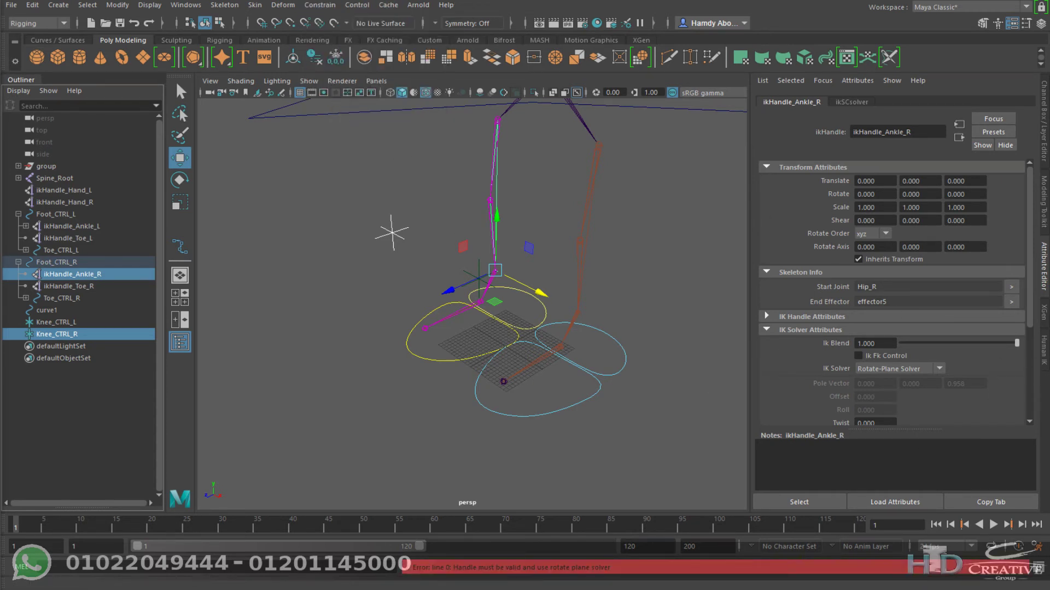
left_click(693, 240)
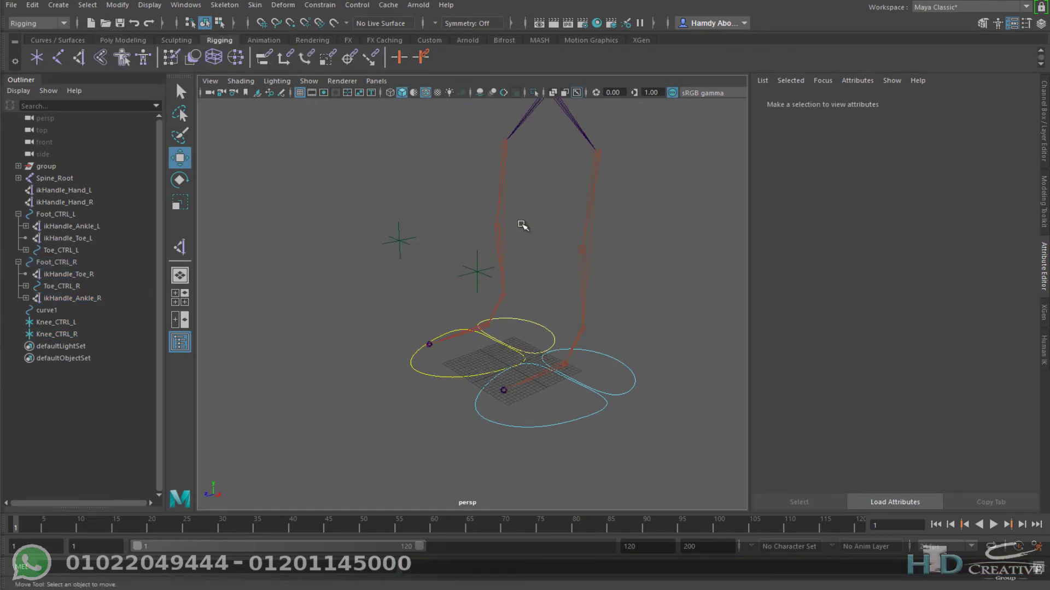
Slide Knee_CTRL_R along X to test it, then lower curve1 and the rig along Y.
left_click_drag(519, 264, 529, 267, "alt")
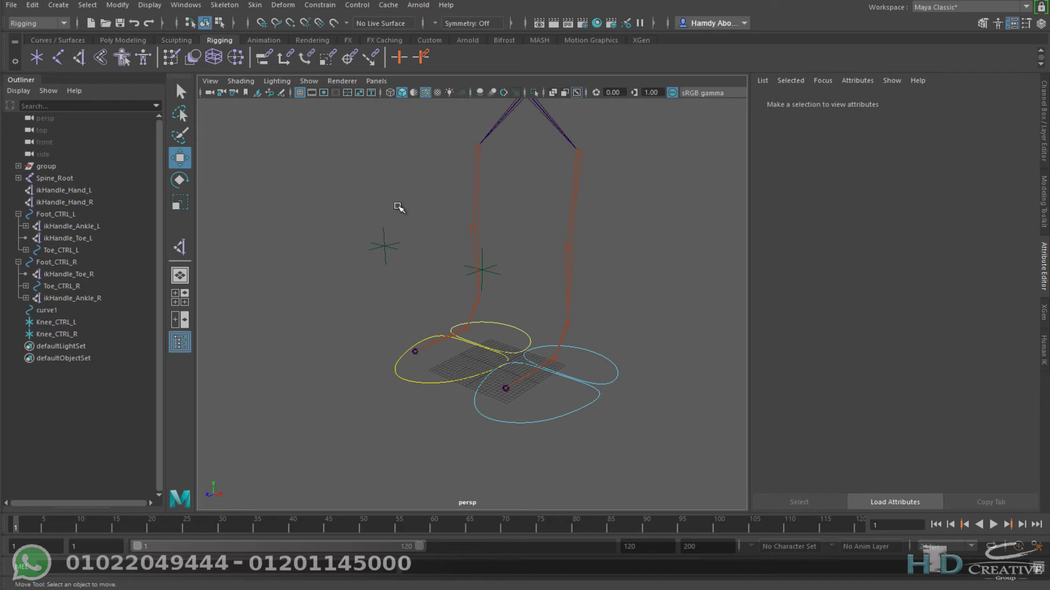
left_click(384, 247)
mouse_move(425, 259)
left_mouse_down()
mouse_move(355, 236)
mouse_move(511, 266)
mouse_move(301, 224)
mouse_move(441, 252)
left_mouse_up()
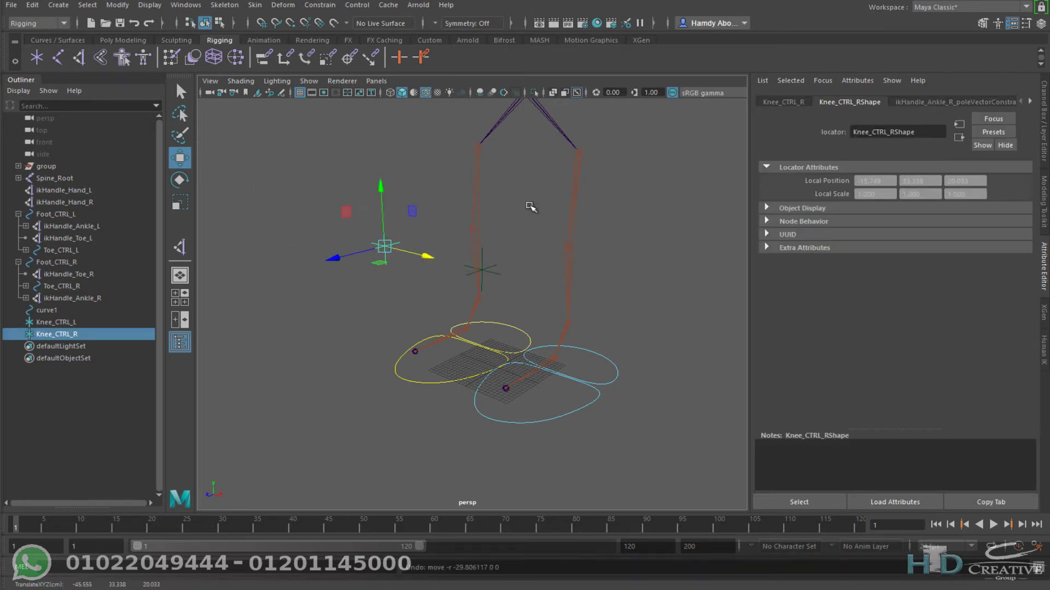
left_click_drag(530, 211, 564, 244, "alt")
left_click(616, 167)
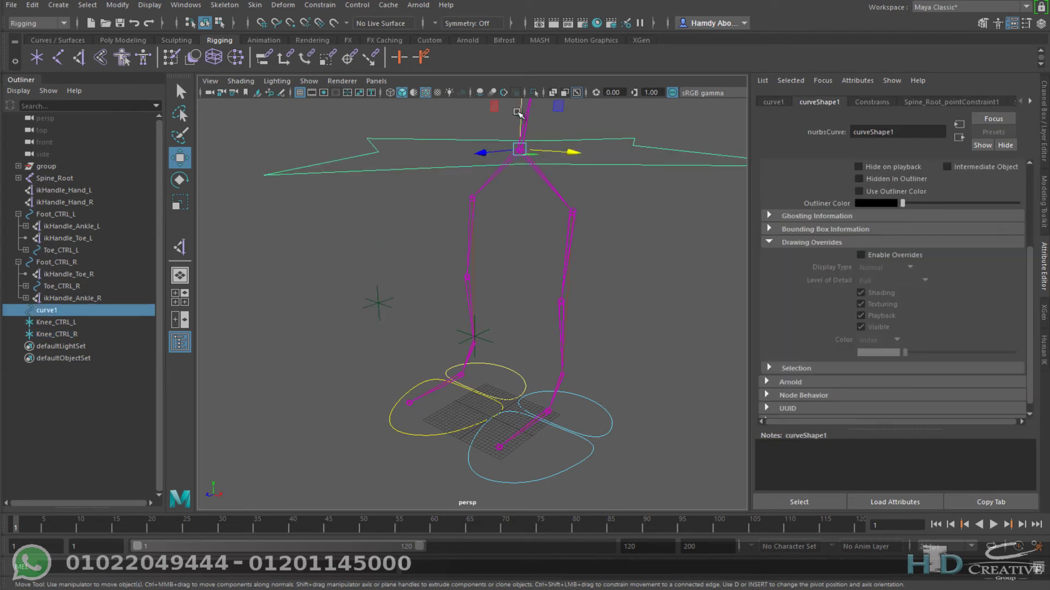
left_click_drag(521, 109, 487, 178)
Test-move Knee_CTRL_R and undo, test Knee_CTRL_L, then show the Channel Box/Layer Editor.
left_click(378, 303)
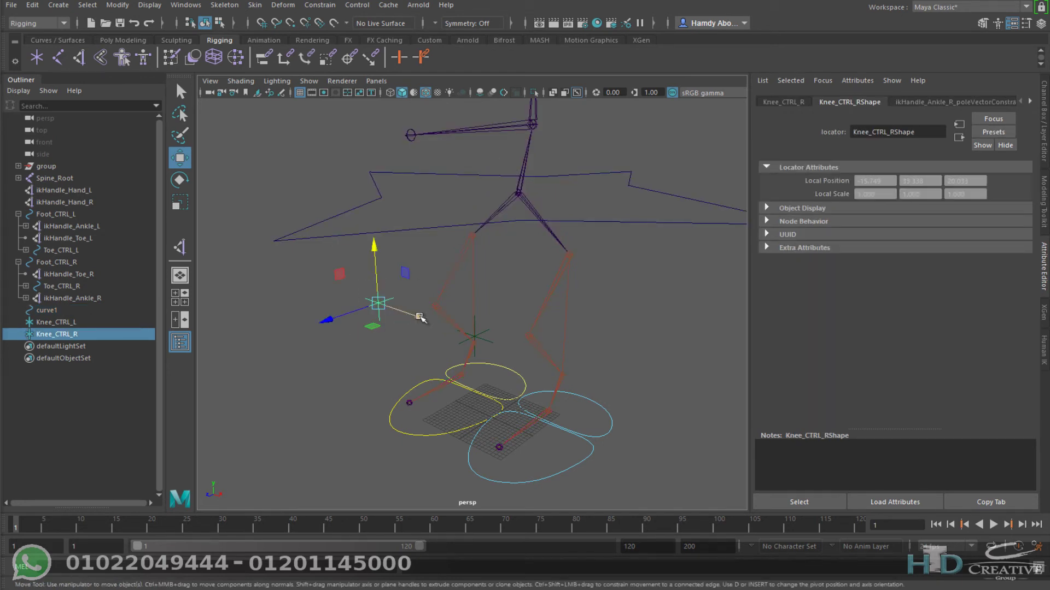
mouse_move(420, 317)
left_mouse_down()
mouse_move(561, 328)
mouse_move(265, 257)
left_mouse_up()
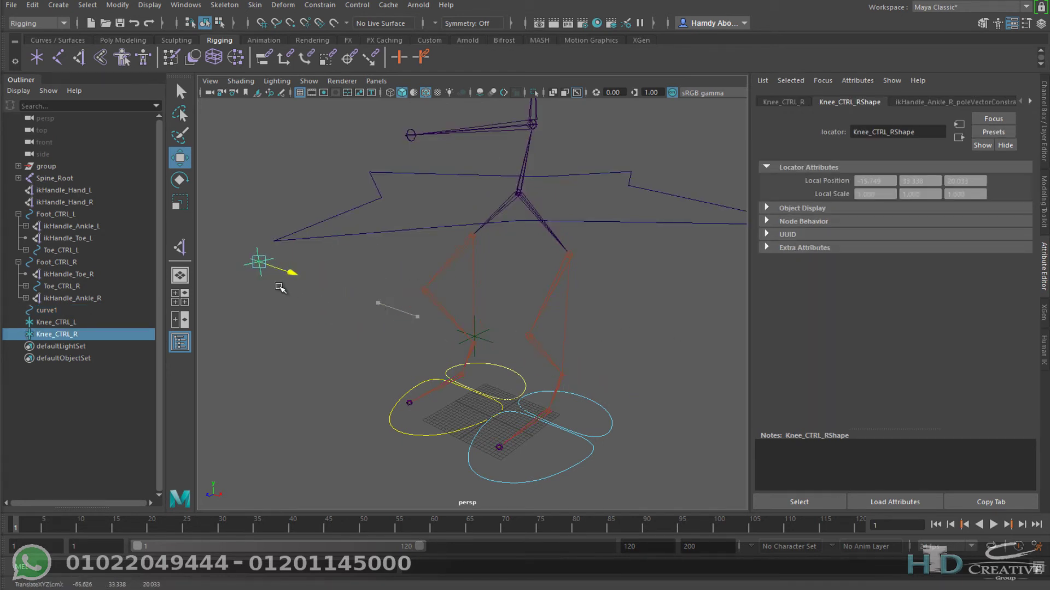
key("ctrl+z")
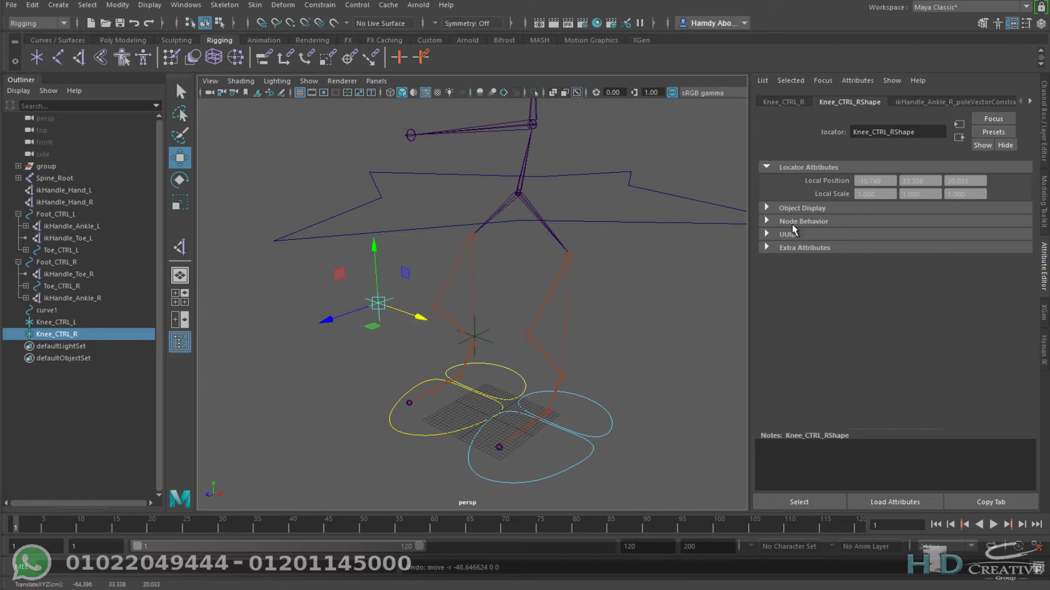
left_click(485, 347)
left_click(485, 339)
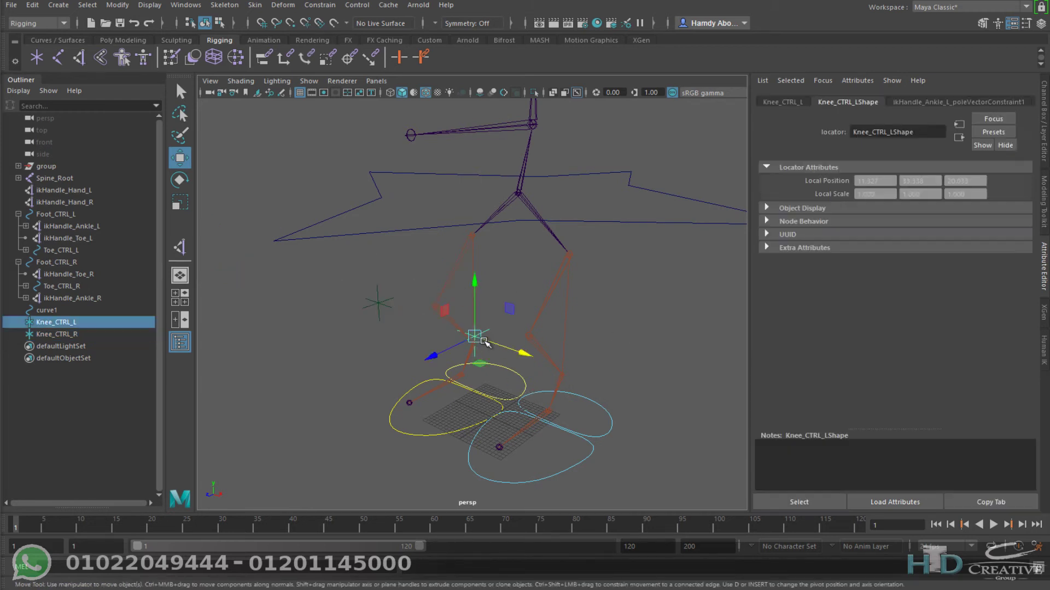
mouse_move(520, 354)
left_mouse_down()
mouse_move(440, 339)
mouse_move(613, 382)
mouse_move(492, 333)
left_mouse_up()
key("ctrl+a")
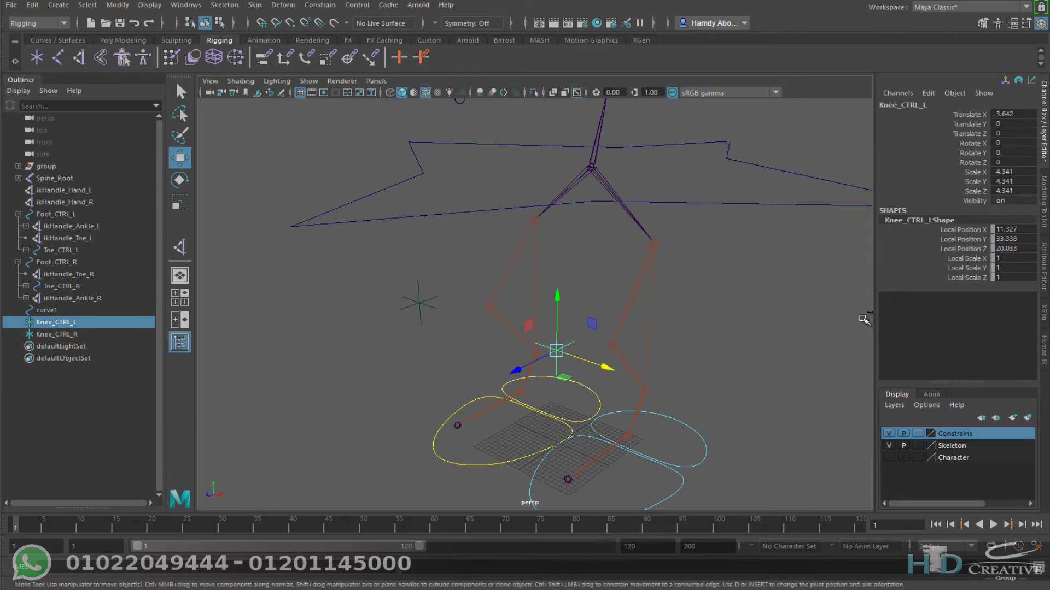
Undo the knee control's test move and reset curve1's Translate Y to 0.
key("ctrl+z")
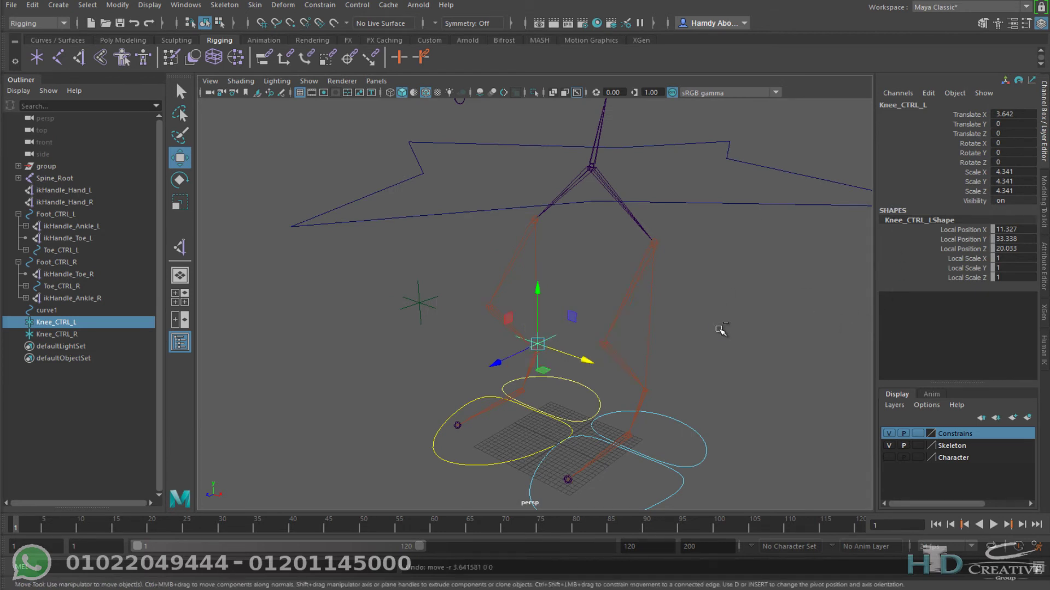
left_click(739, 163)
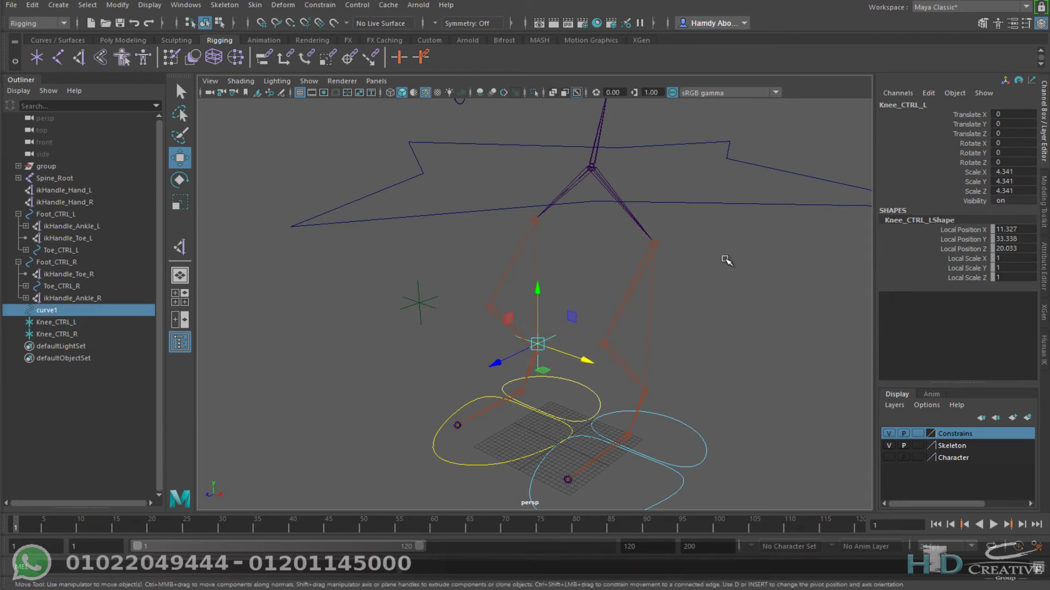
double_click(1001, 123)
type("0")
key("Return")
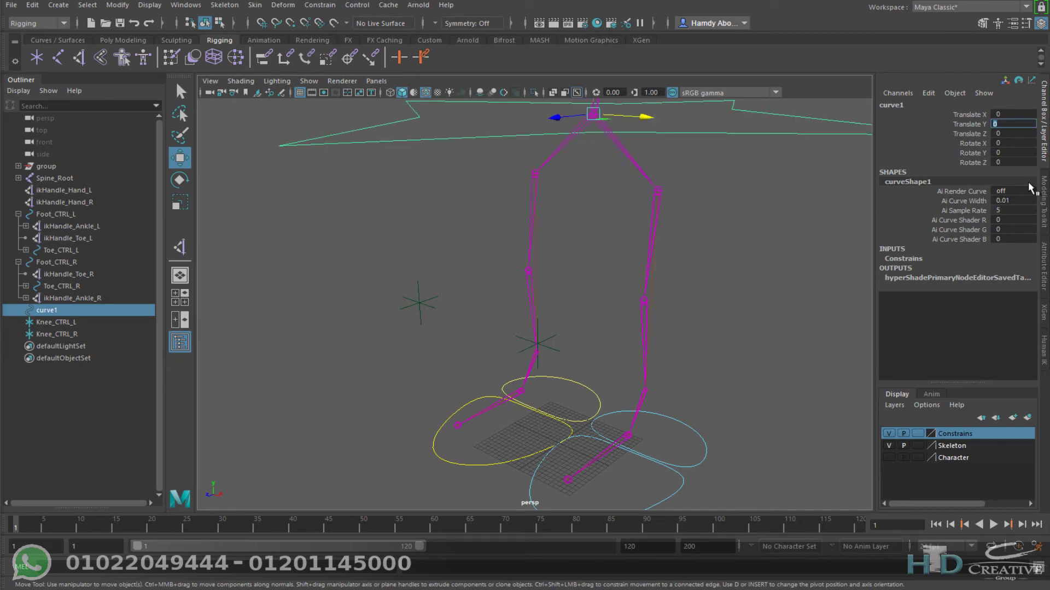
Select only the left knee control, Knee_CTRL_L, and start selecting its channels.
mouse_move(617, 356)
left_mouse_down("alt")
mouse_move(552, 356)
mouse_move(514, 306)
left_mouse_up("alt")
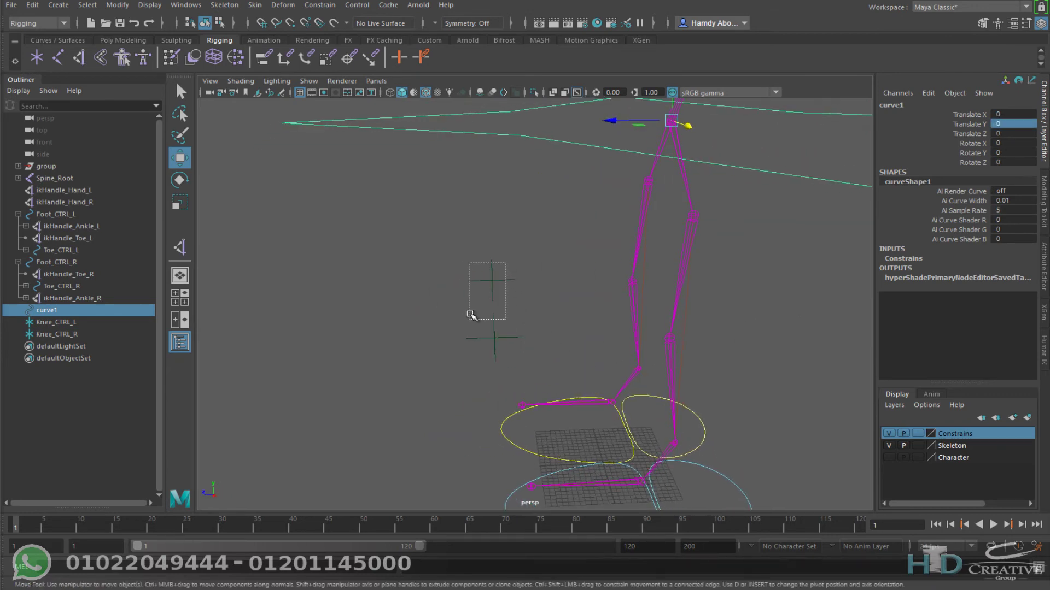
mouse_move(511, 263)
left_mouse_down()
mouse_move(466, 349)
mouse_move(628, 359)
mouse_move(672, 323)
left_mouse_up()
left_click_drag(699, 251, 583, 347)
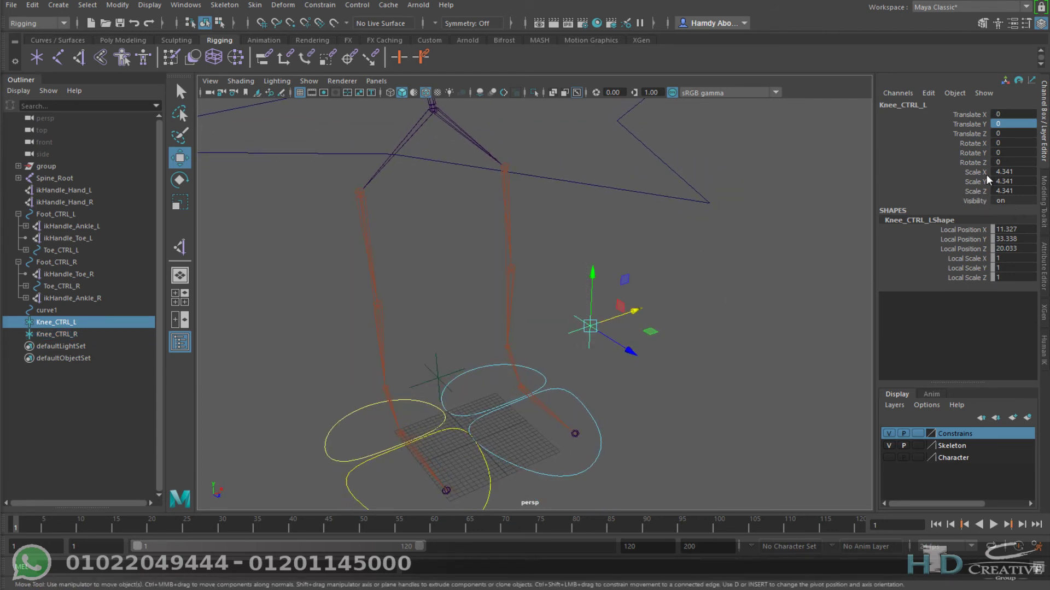
left_click_drag(989, 131, 990, 157)
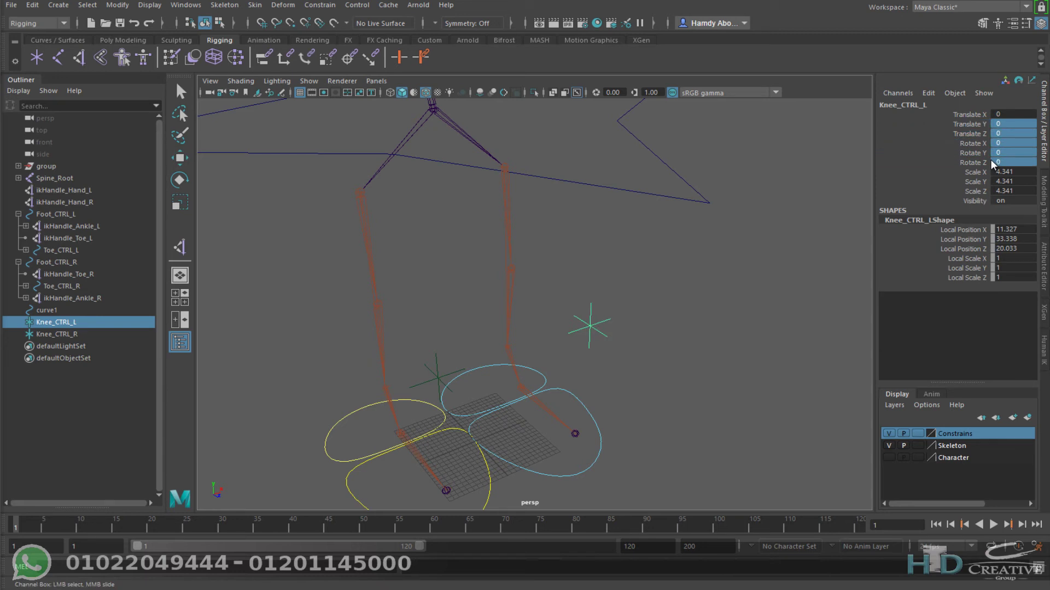
Select every Knee_CTRL_L channel except Translate X in the Channel Box.
left_click(979, 114)
left_click(976, 134, "ctrl")
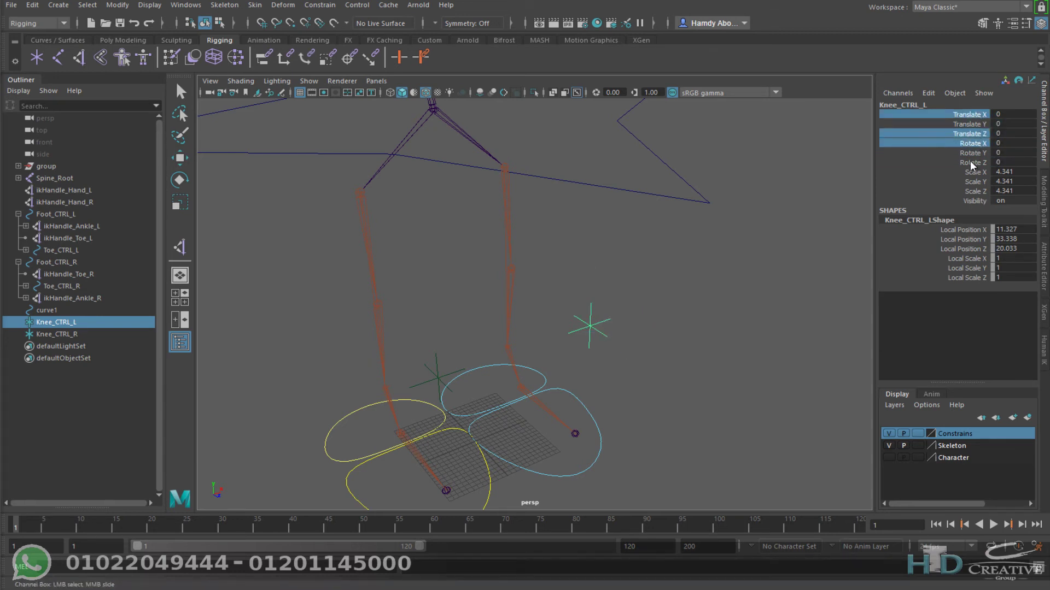
left_click(971, 162, "ctrl")
left_click(972, 190, "ctrl")
left_click(975, 181, "ctrl")
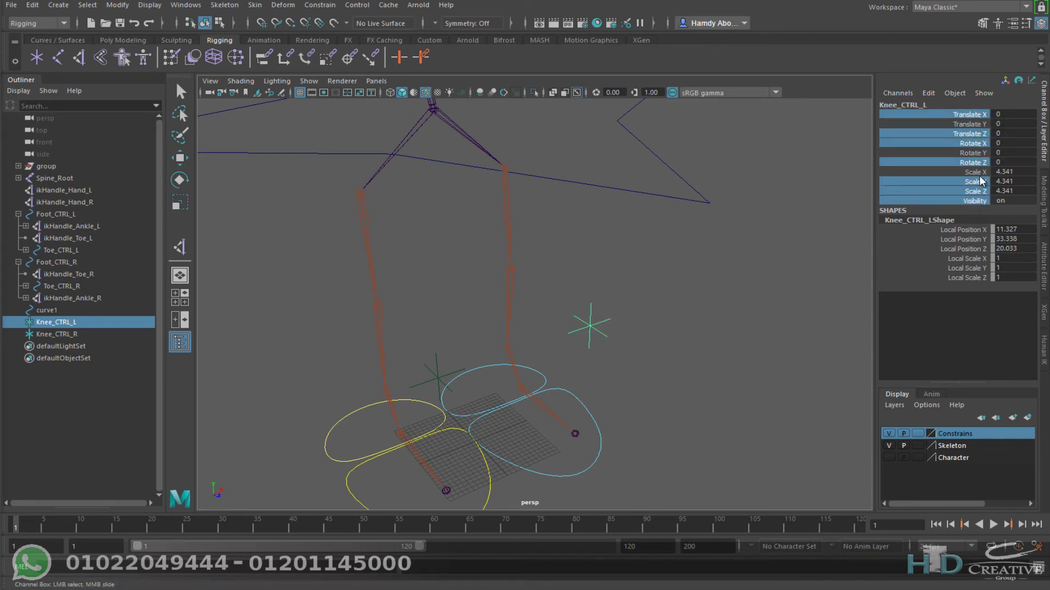
left_click(981, 144, "ctrl")
left_click(979, 124, "ctrl")
left_click(972, 144, "ctrl")
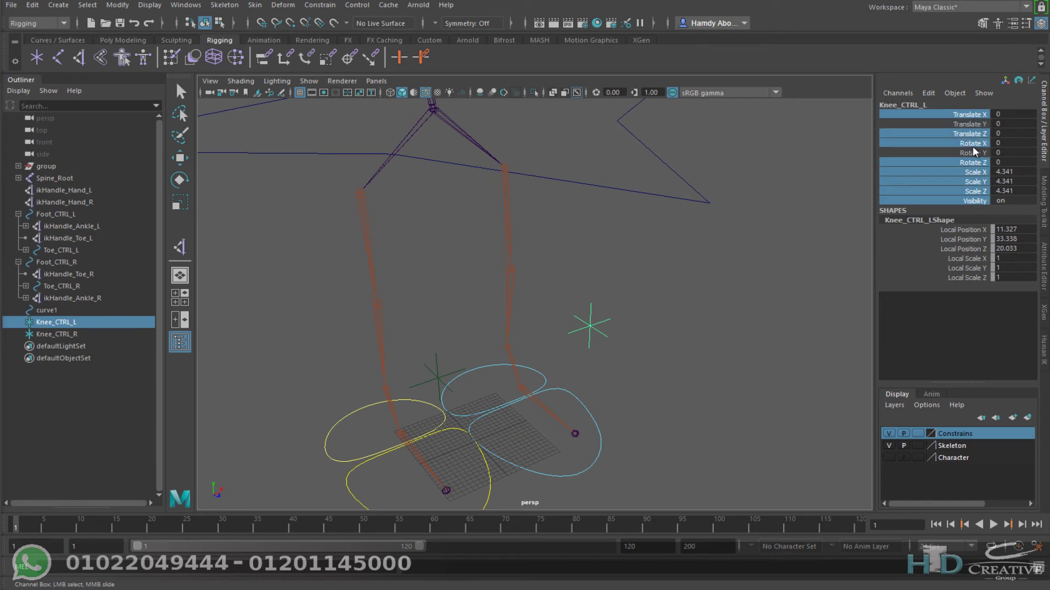
left_click(971, 162, "ctrl")
left_click(971, 161, "ctrl")
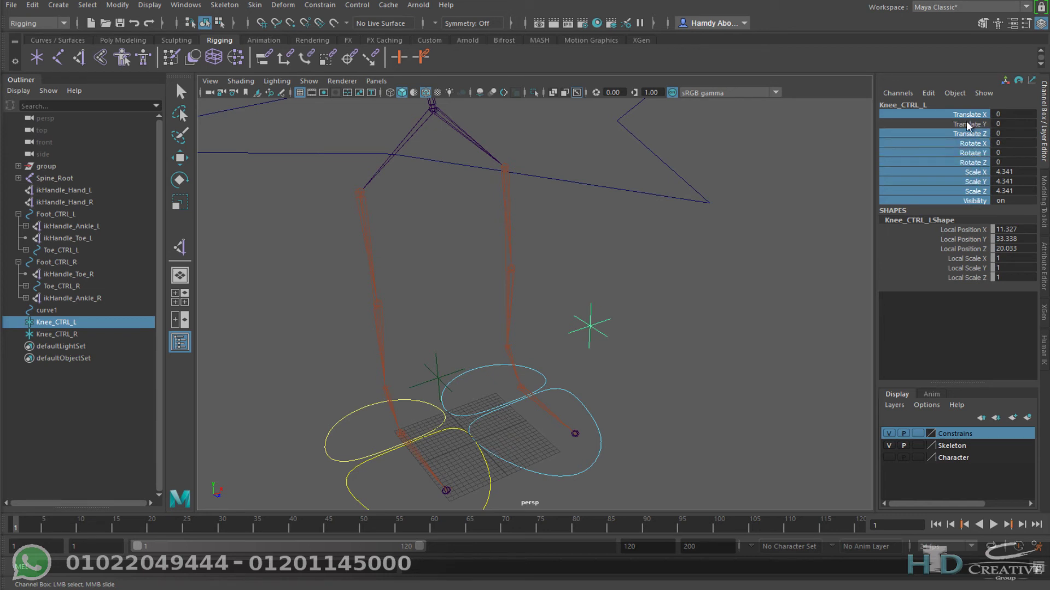
left_click(966, 123, "ctrl")
left_click_drag(604, 351, 593, 342, "alt")
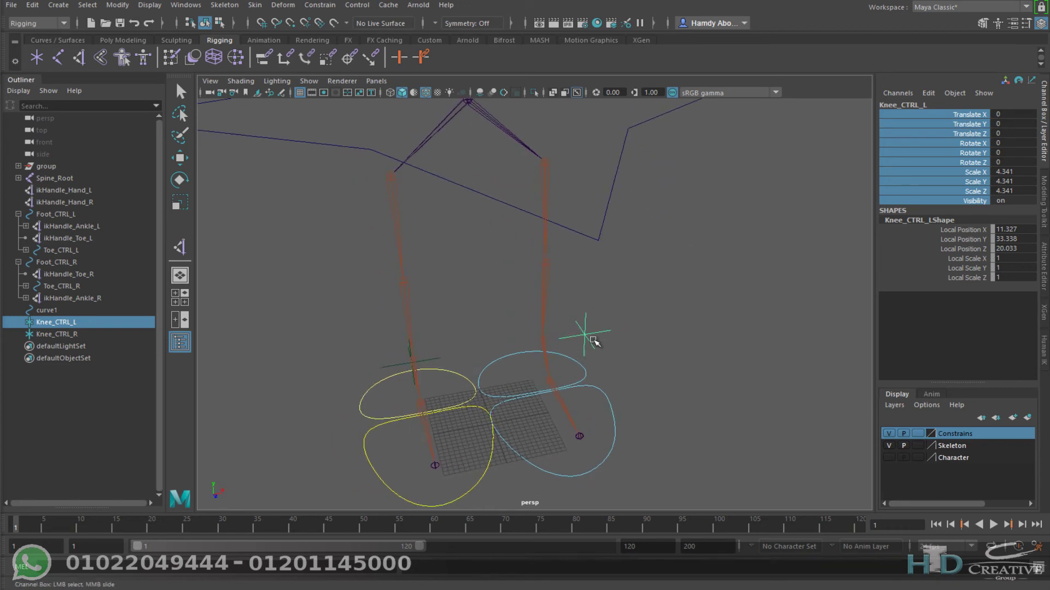
left_click(973, 115, "ctrl")
Lock and hide those channels so Knee_CTRL_L exposes only Translate X.
right_click(963, 125)
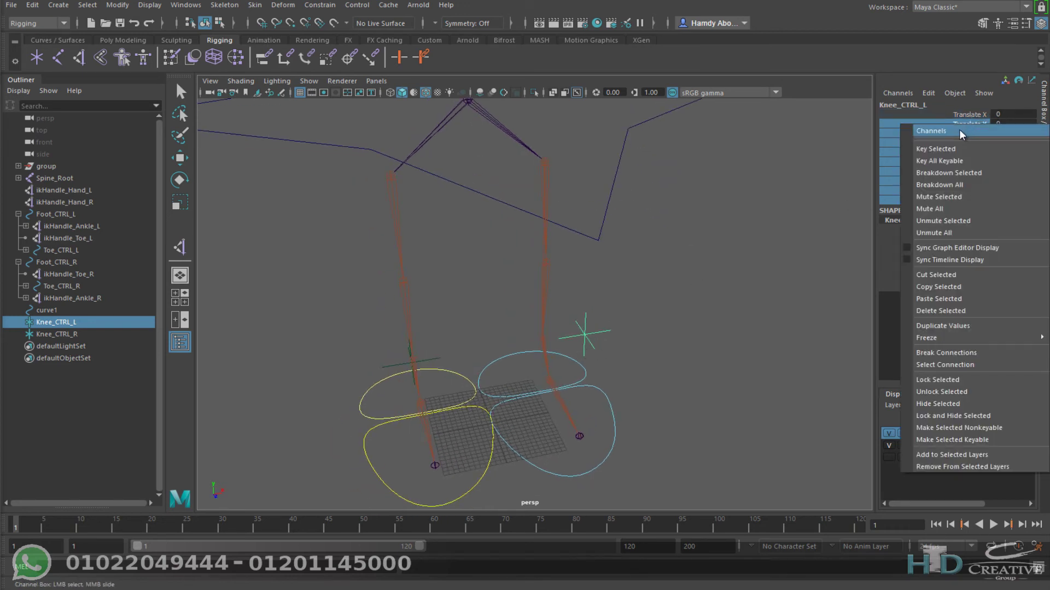
left_click(949, 416)
key("w")
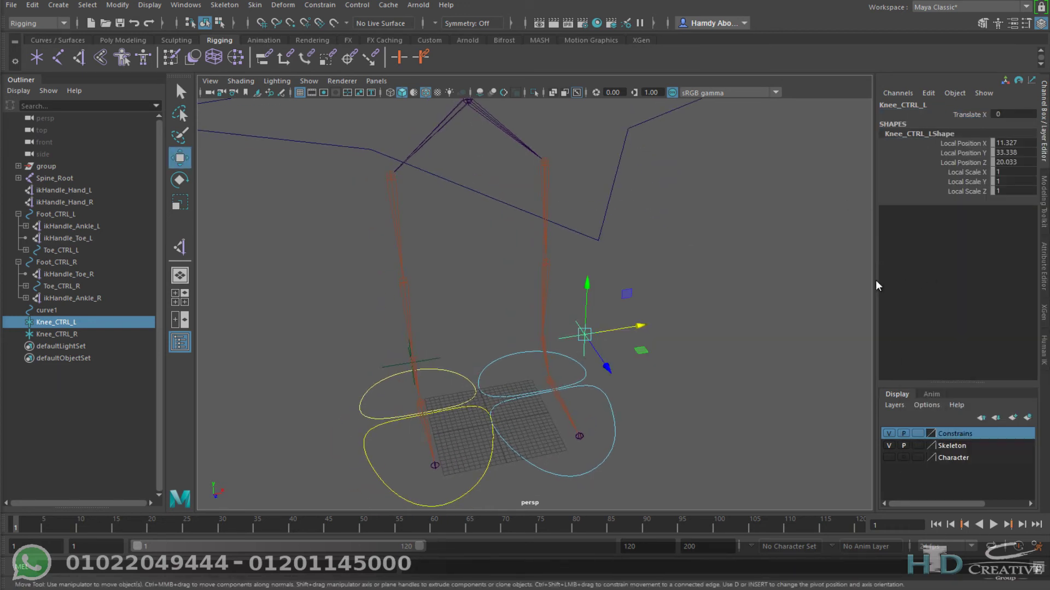
left_click(753, 263)
left_click(584, 334)
Test-slide the left knee control along X, then reset its Translate X to 0.
mouse_move(623, 330)
left_mouse_down()
mouse_move(875, 276)
mouse_move(656, 298)
left_mouse_up()
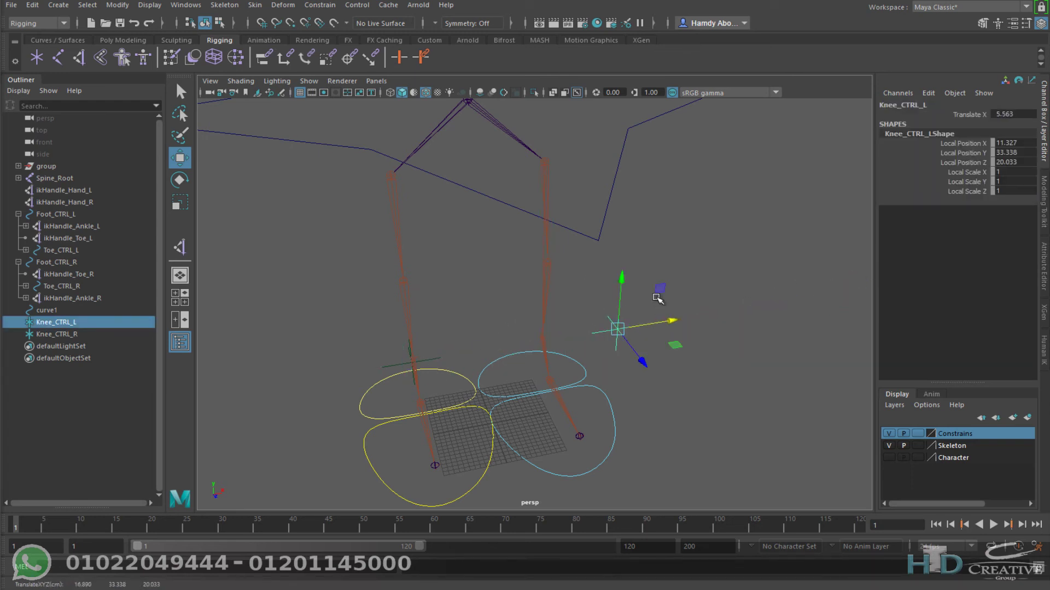
left_click(1014, 114)
type("0")
key("Return")
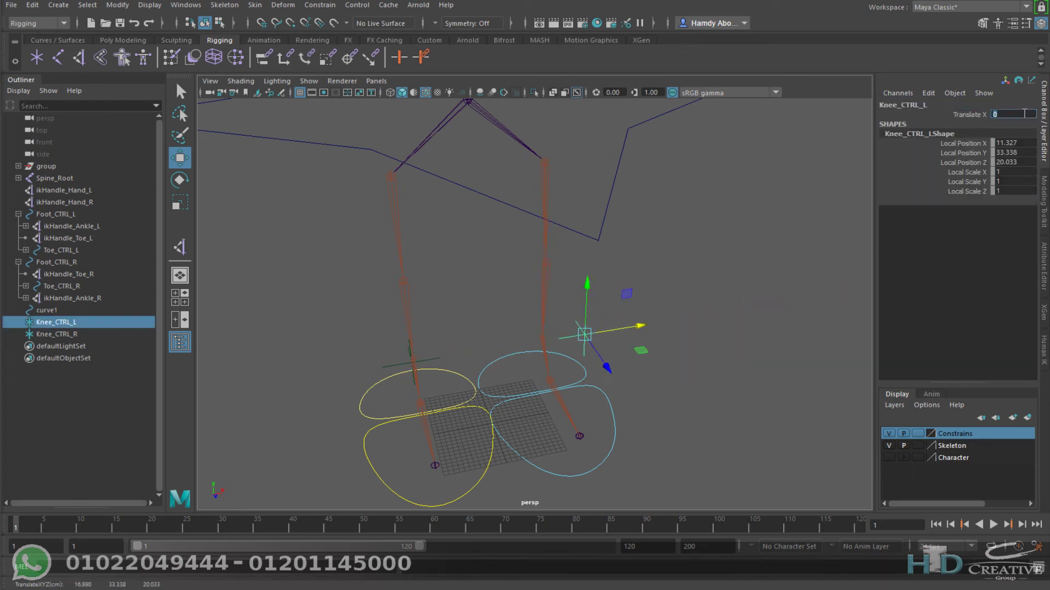
Lock and hide Translate Y through Visibility on Knee_CTRL_R, then test-slide it along X.
left_click_drag(503, 312, 533, 339, "alt")
left_click(495, 333)
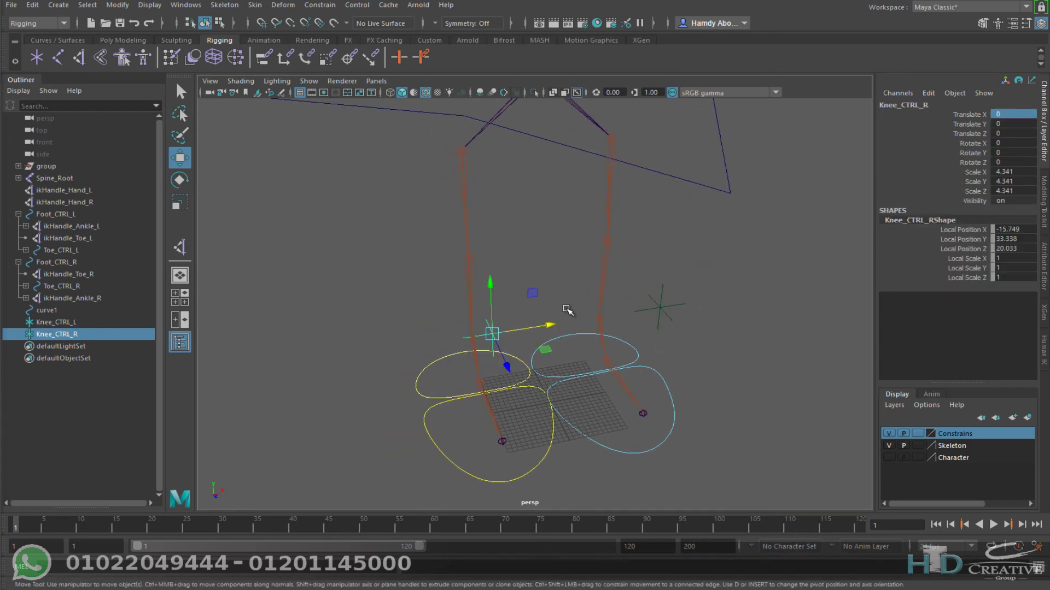
left_click_drag(979, 126, 980, 201)
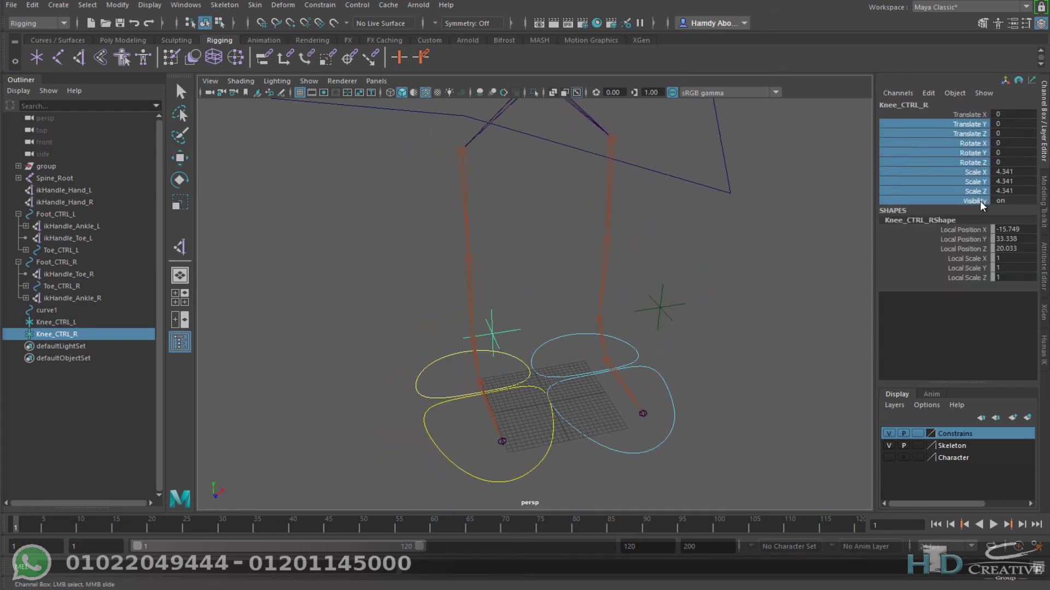
right_click(975, 162)
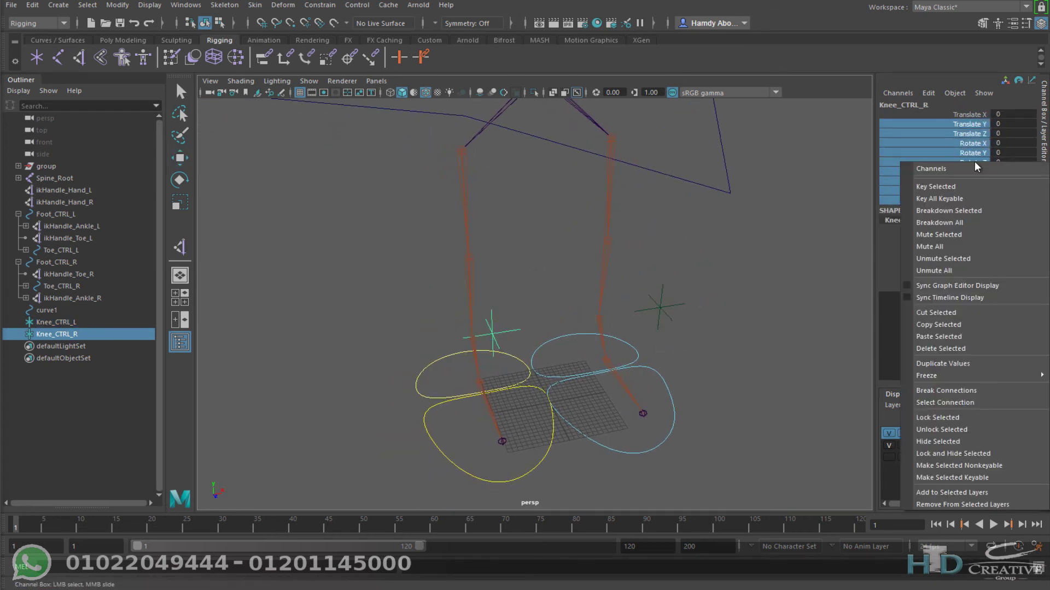
left_click(959, 454)
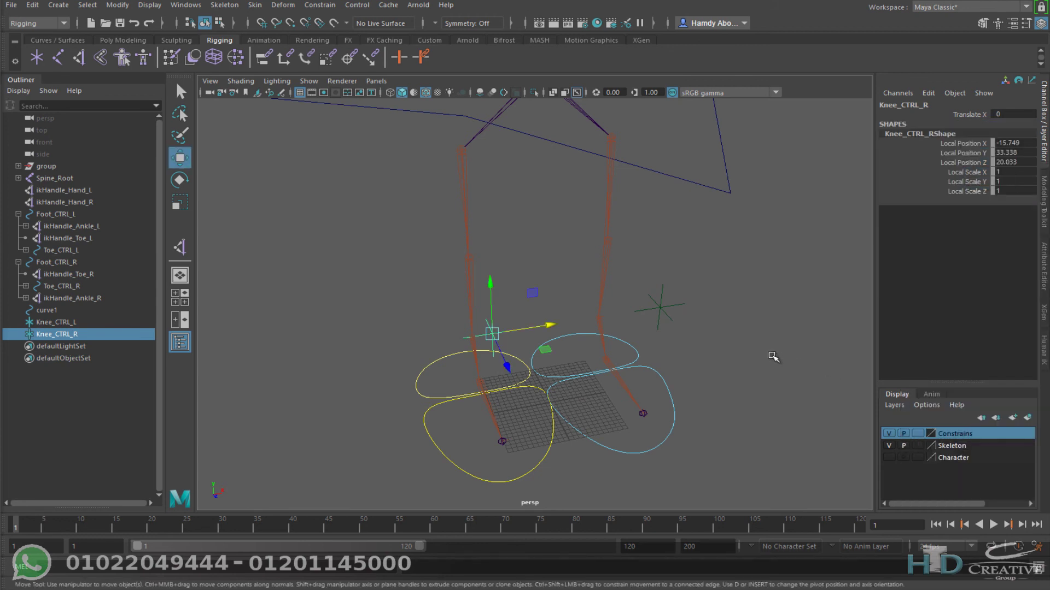
mouse_move(538, 327)
left_mouse_down()
mouse_move(814, 288)
mouse_move(387, 353)
mouse_move(665, 306)
left_mouse_up()
Undo the right knee test, add both knee controls to Constrains, and show the Character layer.
key("ctrl+z")
left_click_drag(622, 225, 558, 338)
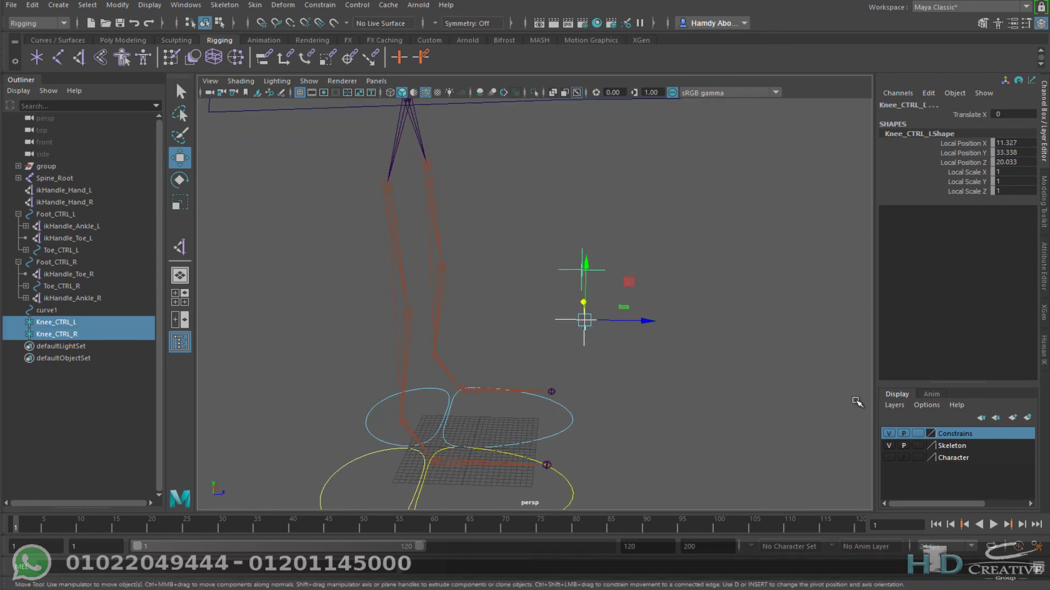
right_click(940, 432)
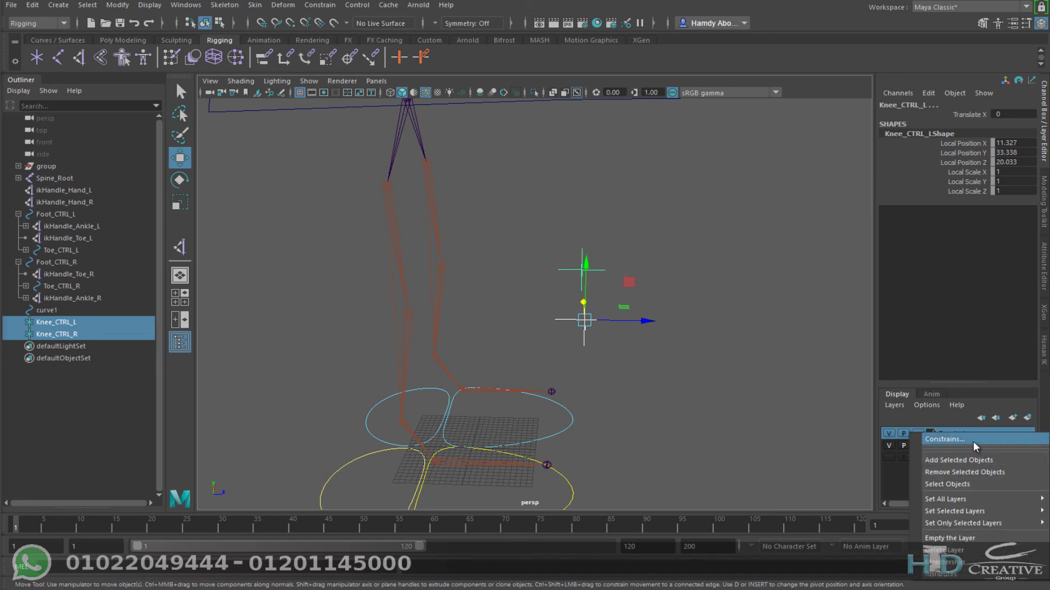
left_click(940, 460)
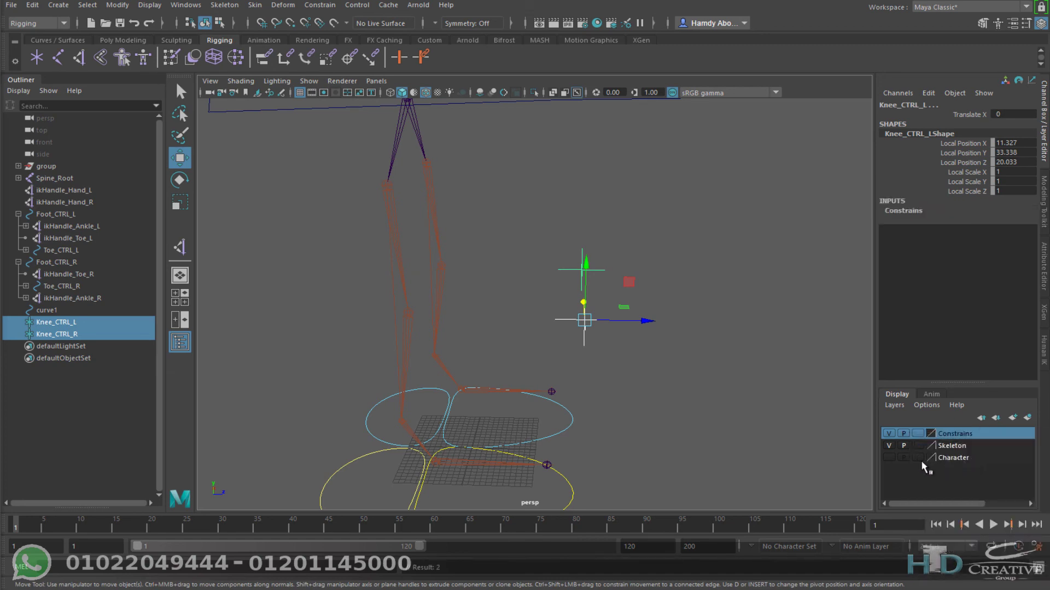
left_click(892, 458)
mouse_move(780, 420)
left_mouse_down("alt")
mouse_move(719, 394)
mouse_move(638, 398)
mouse_move(787, 365)
left_mouse_up("alt")
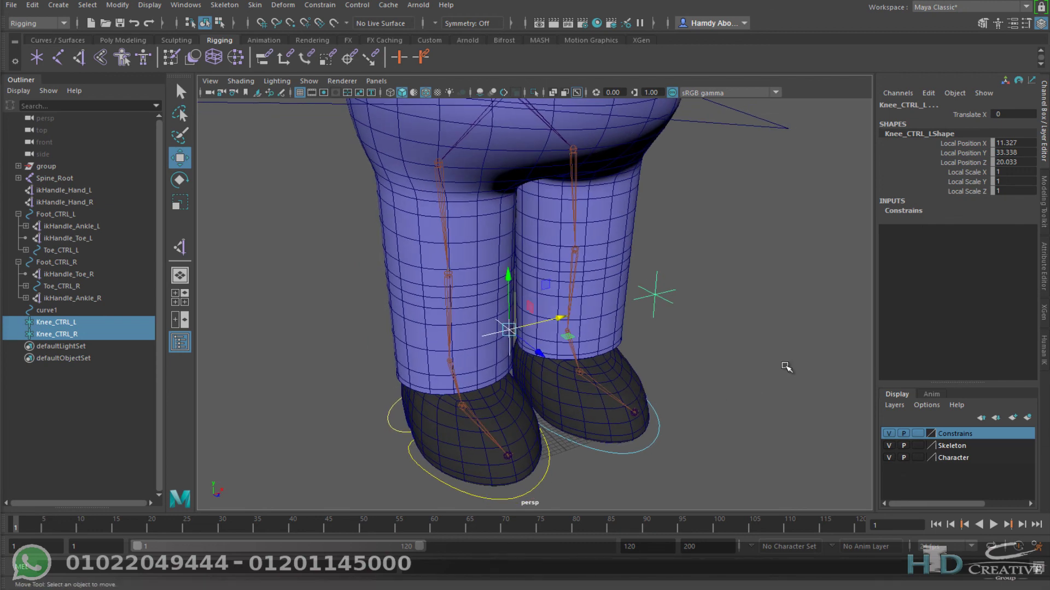
left_click(774, 405)
mouse_move(774, 404)
left_mouse_down("alt")
mouse_move(791, 446)
mouse_move(731, 425)
mouse_move(787, 429)
mouse_move(745, 435)
mouse_move(873, 420)
left_mouse_up("alt")
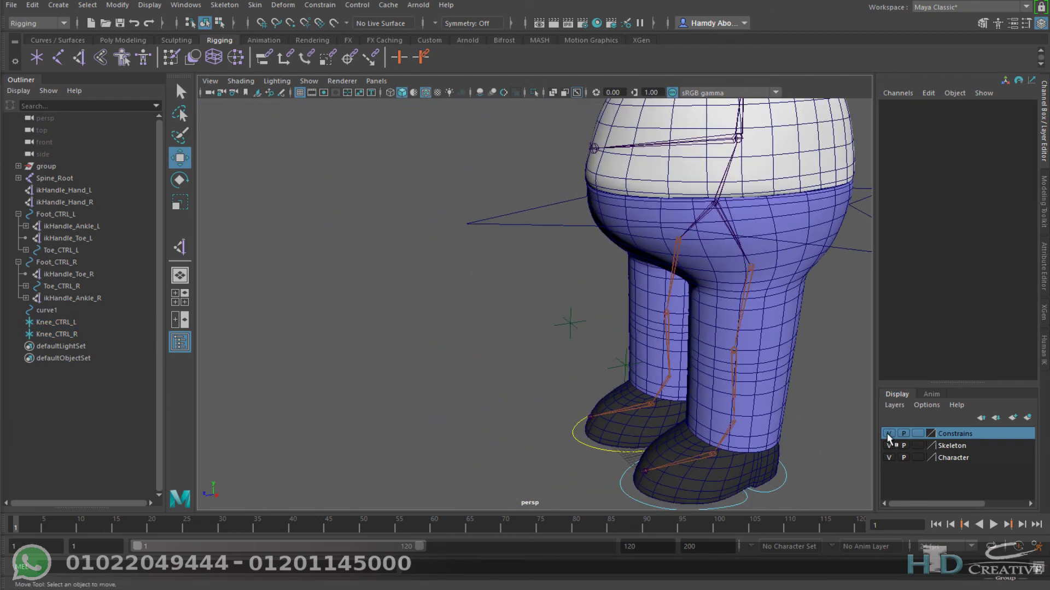
left_click(888, 433)
left_click(888, 434)
right_click_drag(698, 403, 596, 370, "alt")
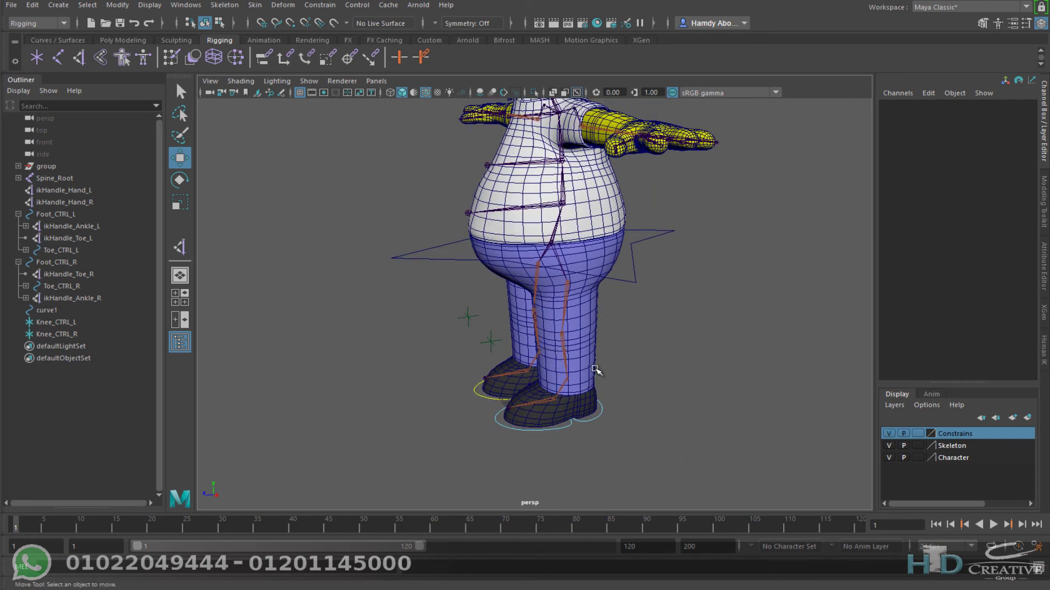